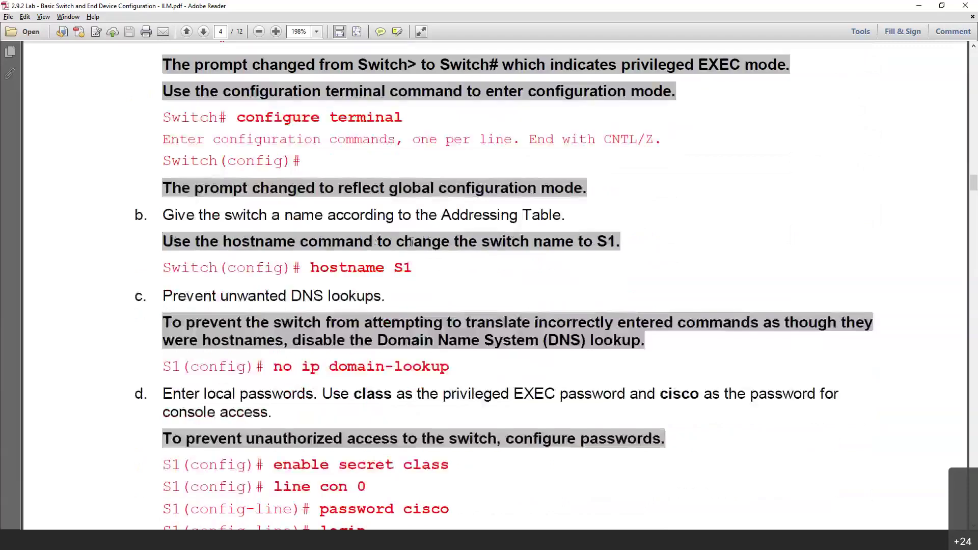
# Step: Read the Step 3 switch instructions covering the hostname, DNS lookup, local passwords, VLAN 1 interface and MOTD banner
pyautogui.scroll(-4, 424, 279)
pyautogui.scroll(-2, 442, 298)
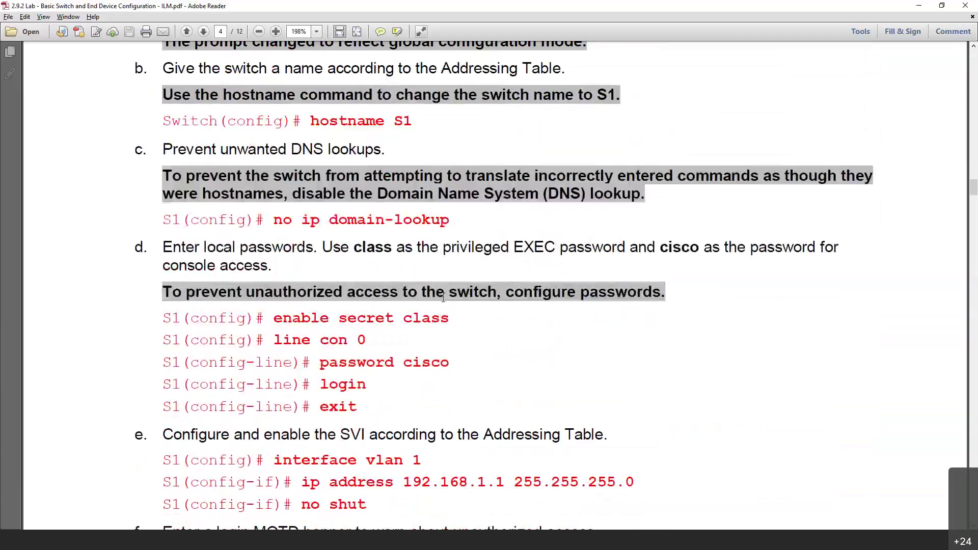
pyautogui.scroll(-1, 313, 317)
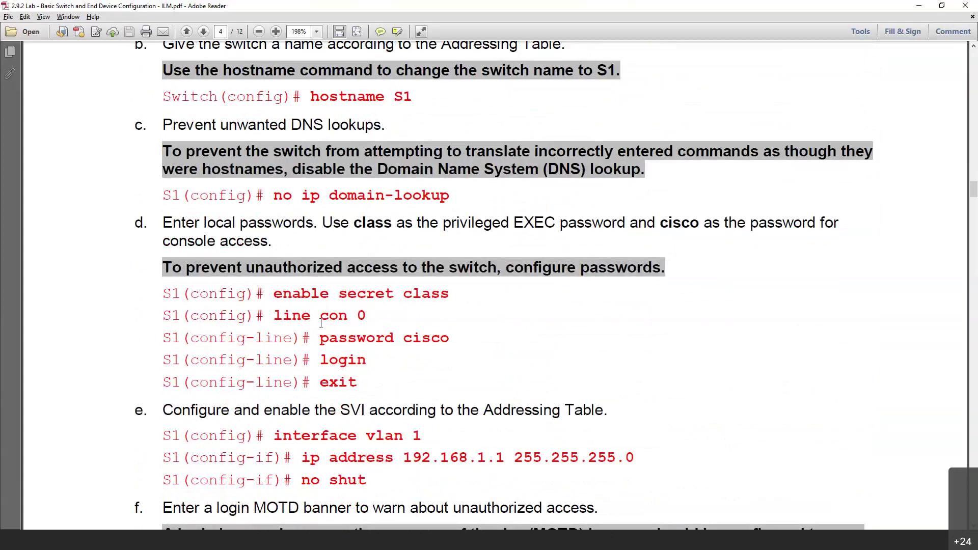
pyautogui.scroll(-5, 341, 355)
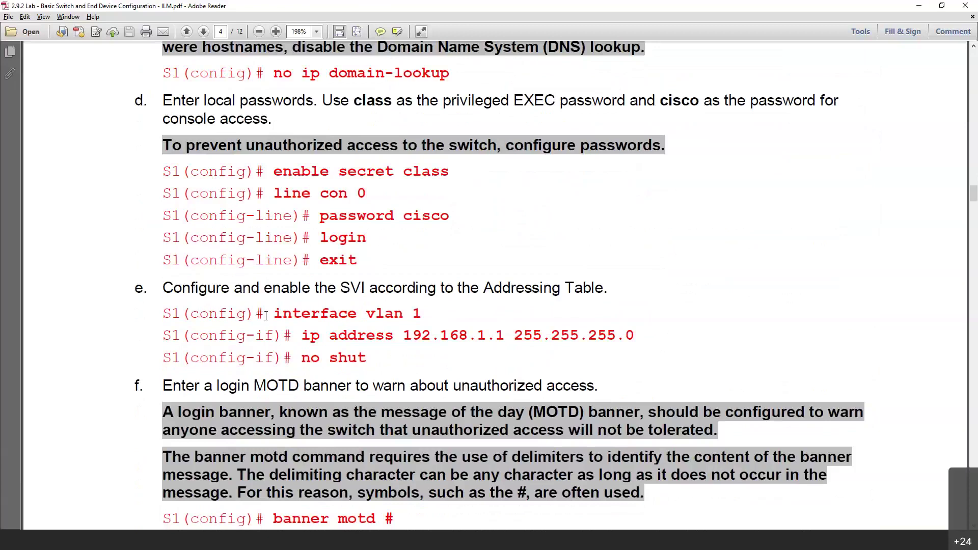
pyautogui.moveTo(164, 316); pyautogui.dragTo(397, 363)
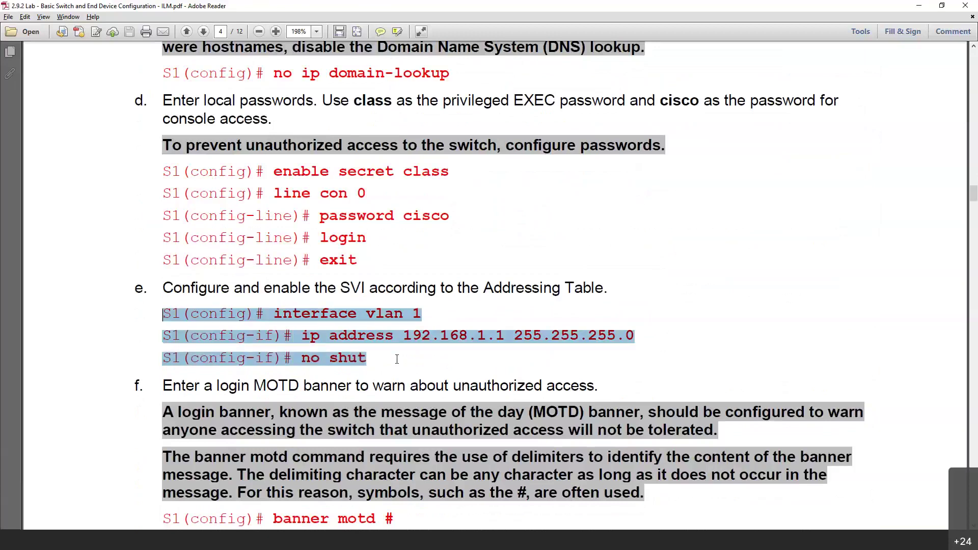
pyautogui.click(396, 363)
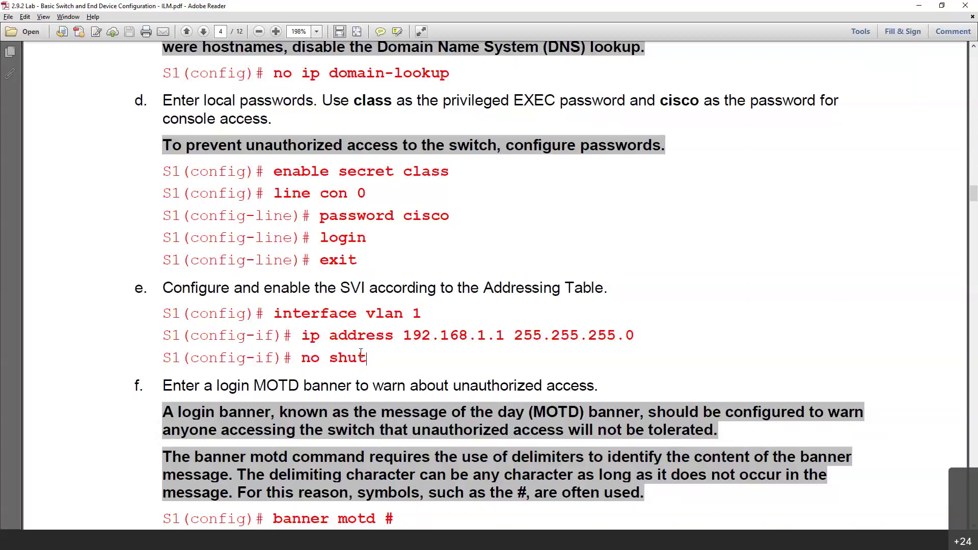
pyautogui.scroll(-3, 368, 366)
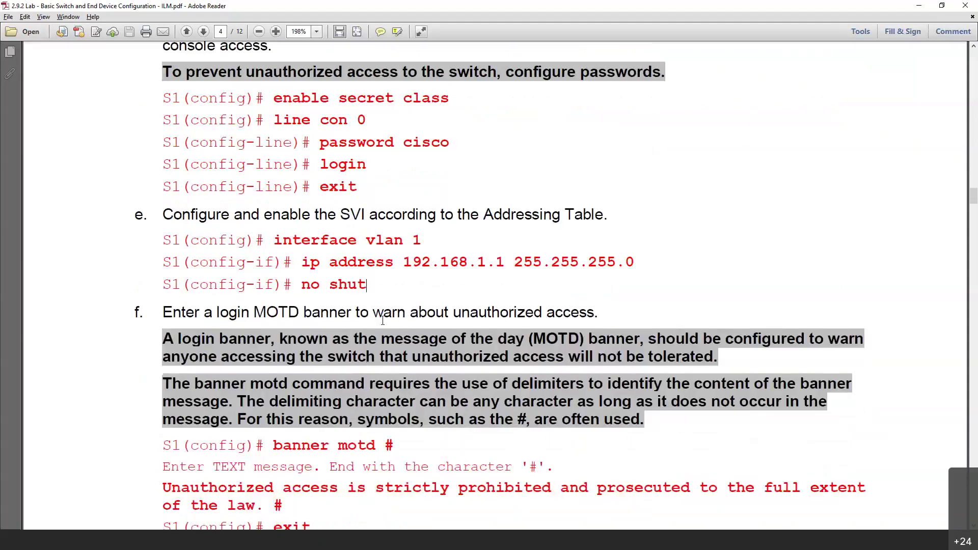
pyautogui.scroll(-2, 360, 340)
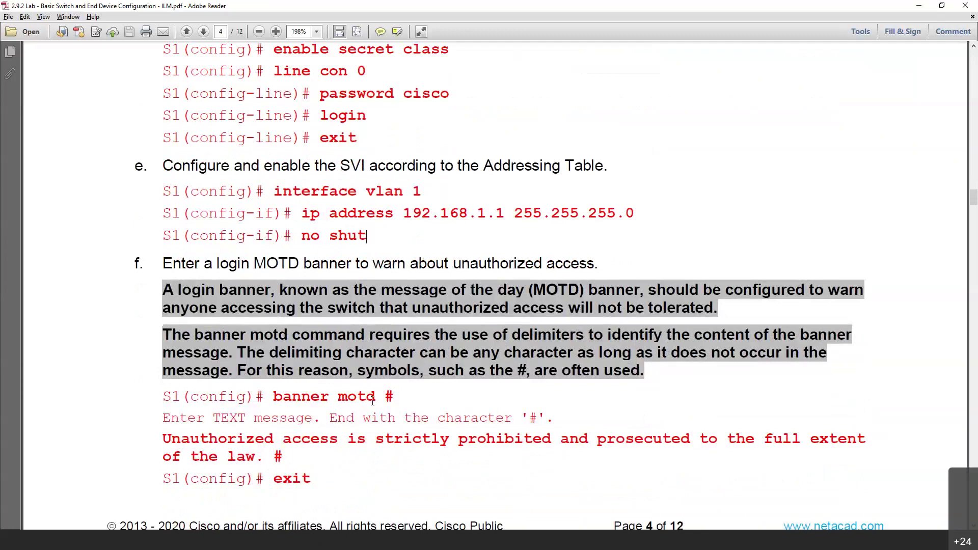
pyautogui.scroll(-3, 372, 401)
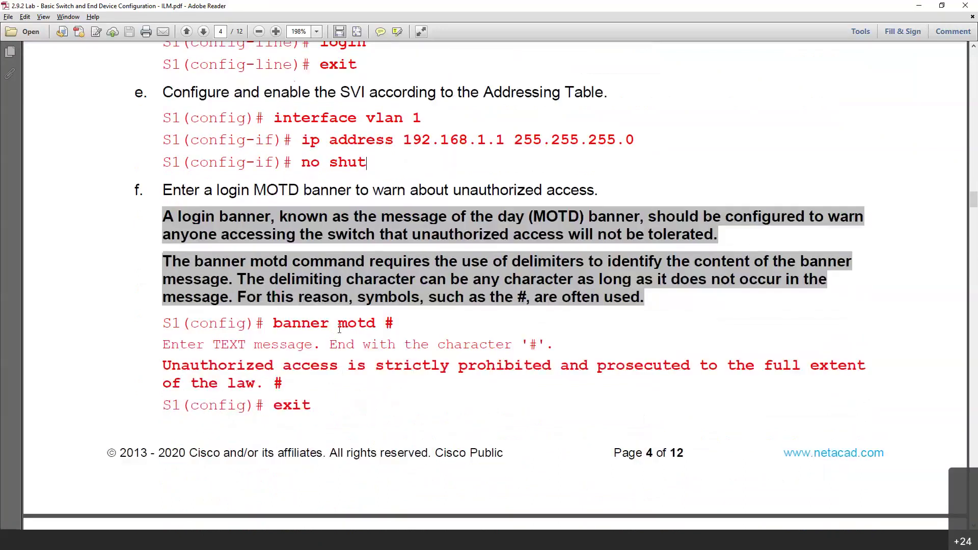
pyautogui.scroll(-3, 362, 397)
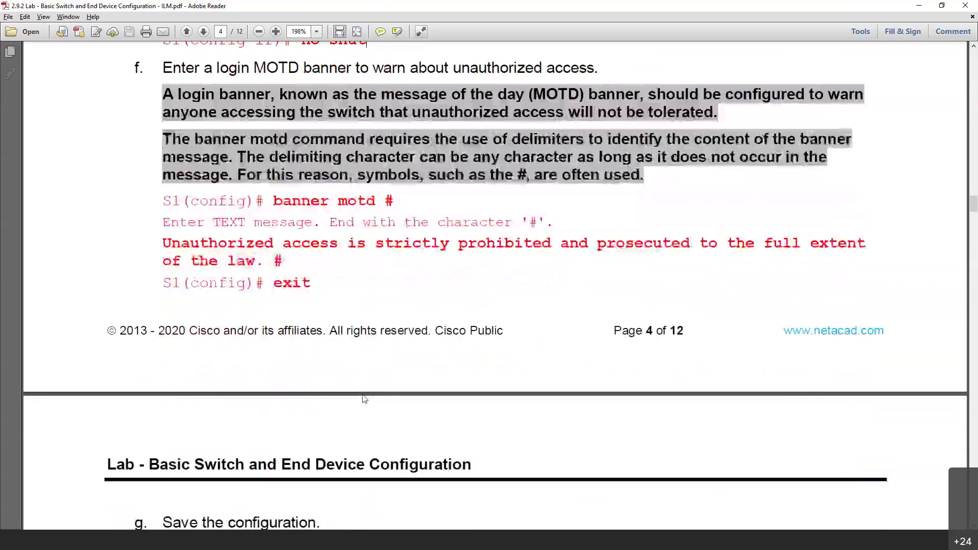
pyautogui.scroll(5, 362, 393)
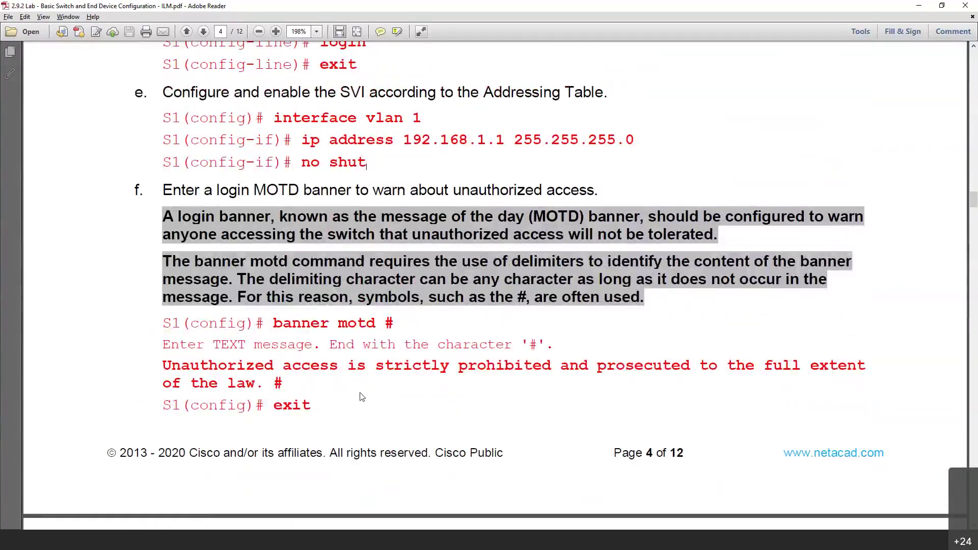
pyautogui.scroll(2, 360, 391)
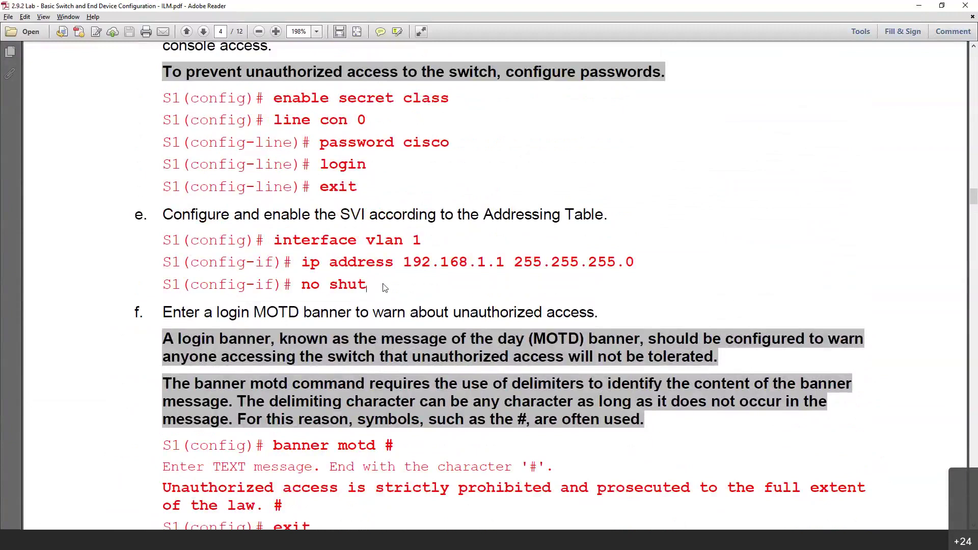
pyautogui.scroll(-4, 392, 306)
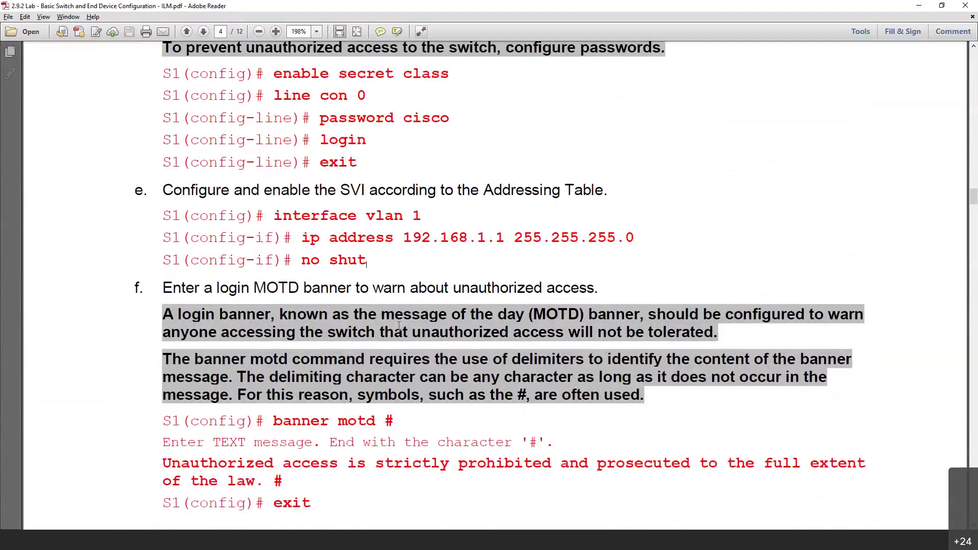
pyautogui.scroll(-2, 399, 326)
# Step: Return to the first page of the lab and examine the IP addresses in the Addressing Table and the topology diagram
pyautogui.scroll(15, 402, 326)
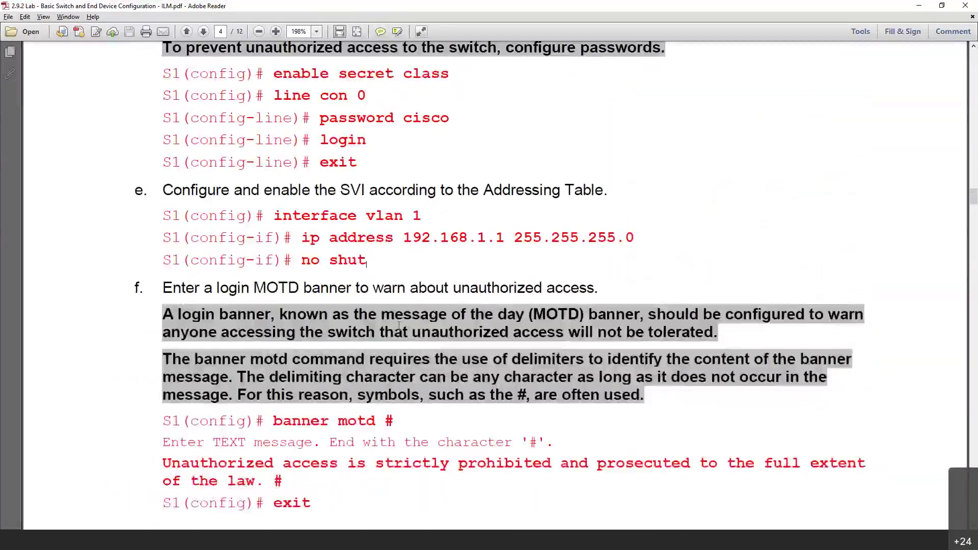
pyautogui.scroll(20, 405, 326)
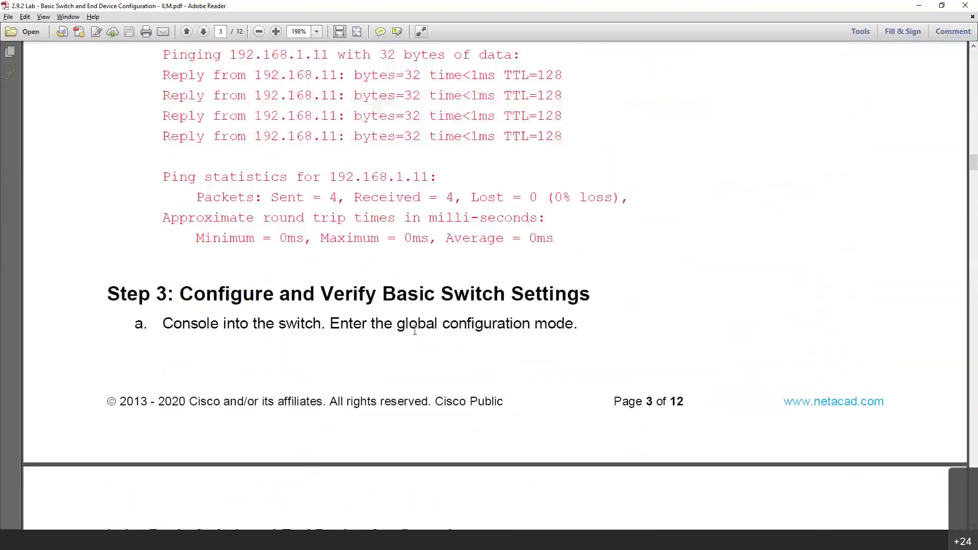
pyautogui.scroll(20, 415, 330)
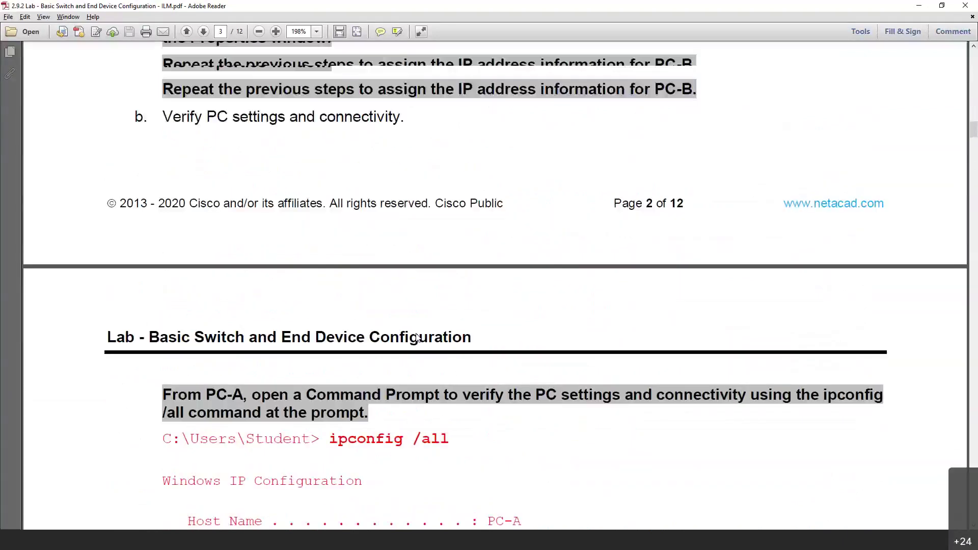
pyautogui.scroll(20, 416, 333)
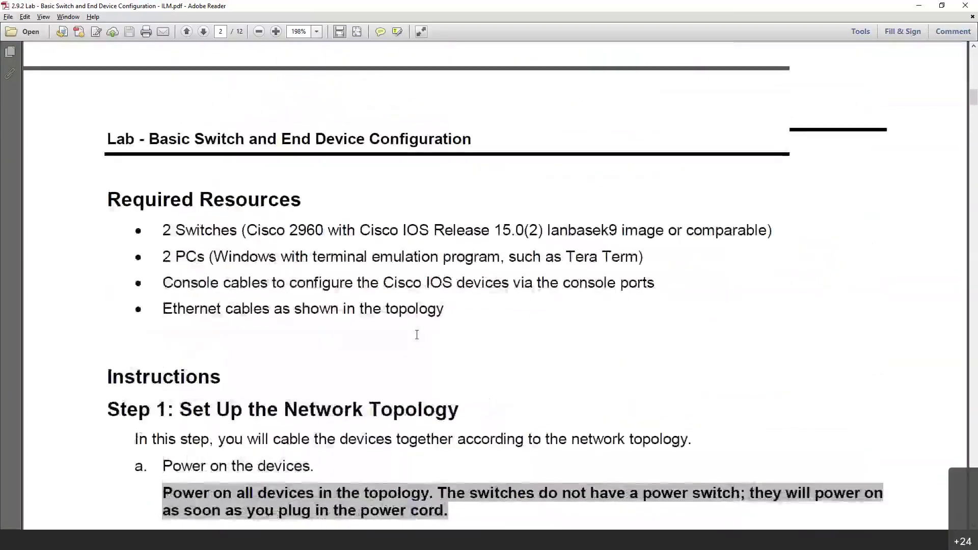
pyautogui.scroll(15, 418, 340)
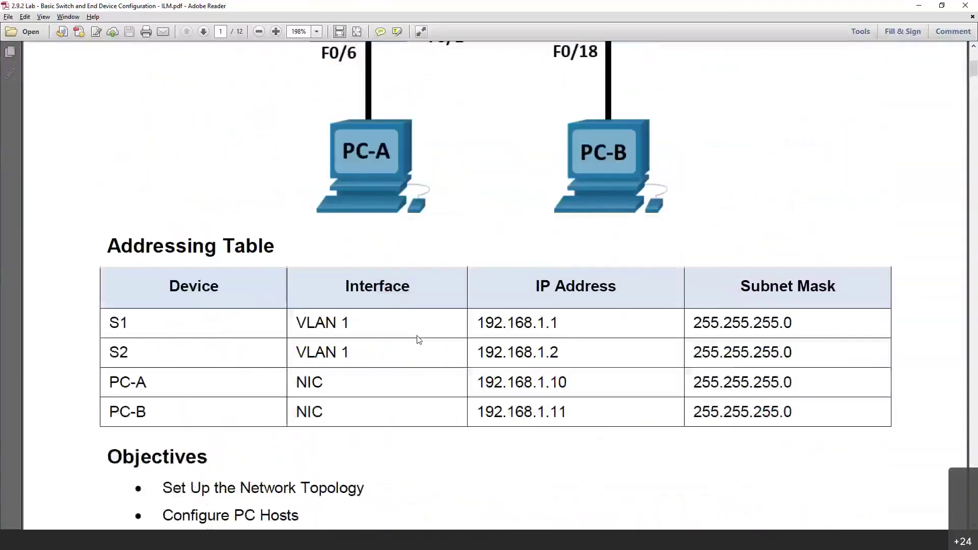
pyautogui.scroll(2, 418, 337)
pyautogui.scroll(-3, 417, 336)
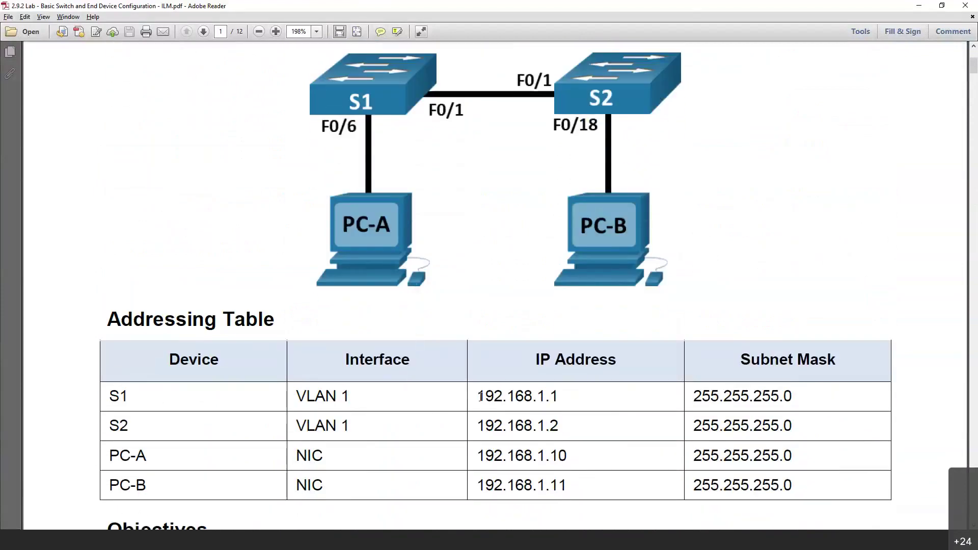
pyautogui.moveTo(476, 396); pyautogui.dragTo(571, 481)
pyautogui.click(552, 396)
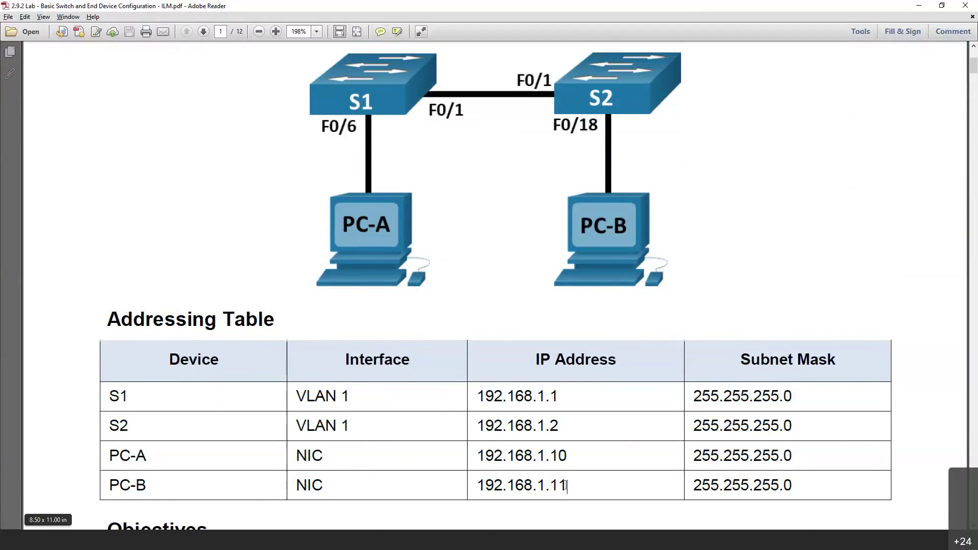
pyautogui.scroll(3, 618, 381)
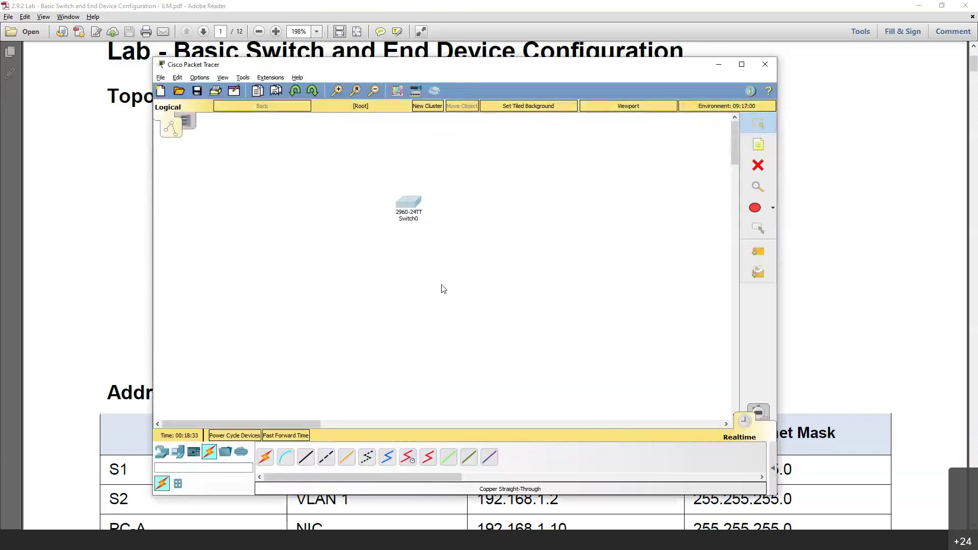
pyautogui.click(407, 204)
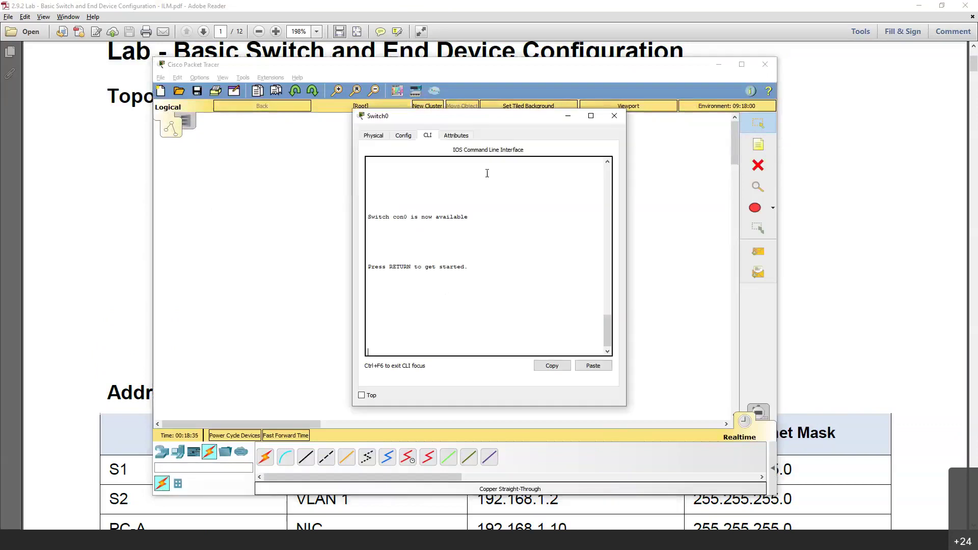
pyautogui.click(613, 116)
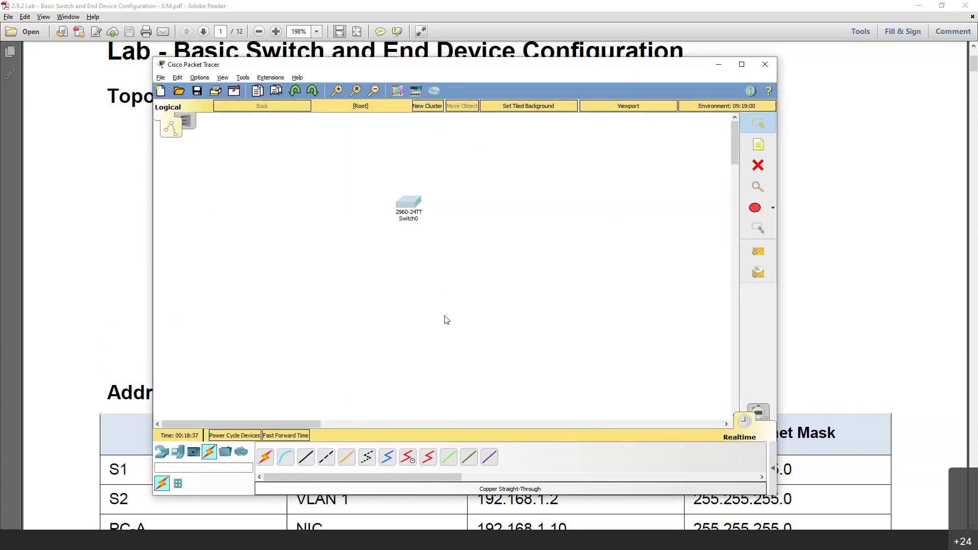
pyautogui.click(415, 210)
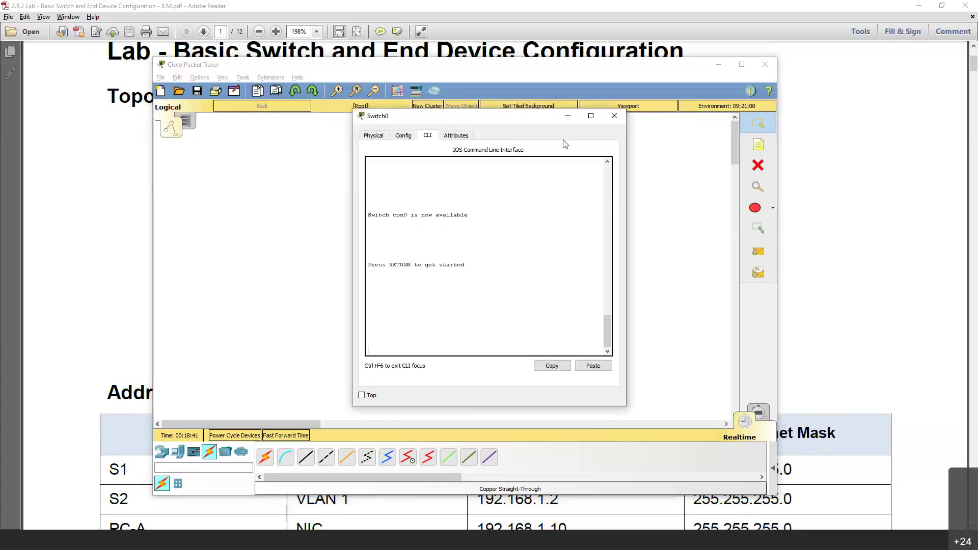
pyautogui.click(614, 116)
# Step: Delete Switch0 from the Packet Tracer workspace and leave delete mode
pyautogui.click(758, 165)
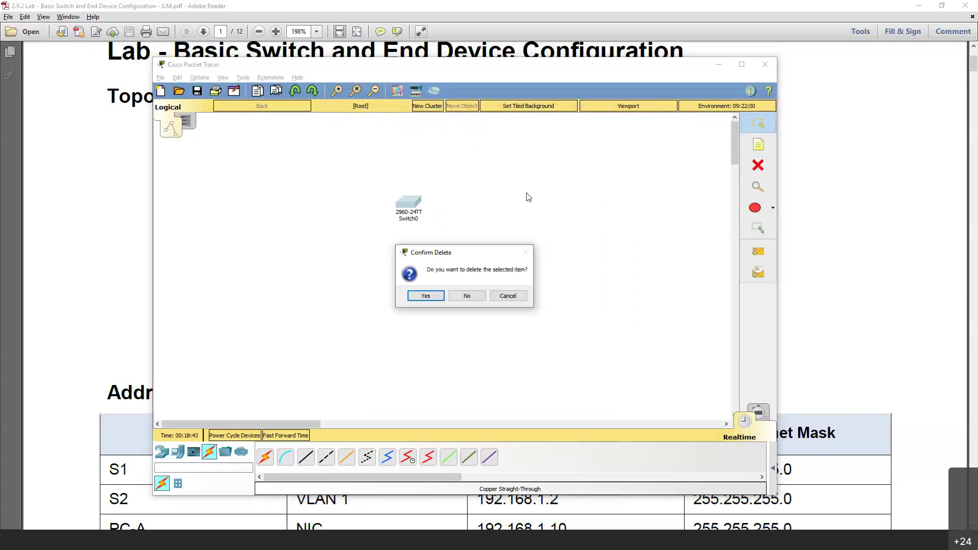
pyautogui.click(429, 295)
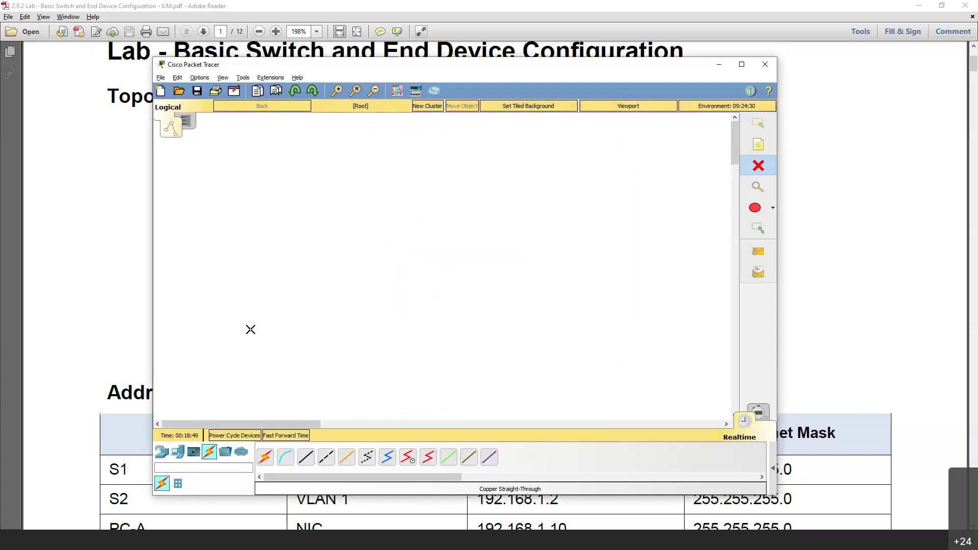
pyautogui.press('Escape')
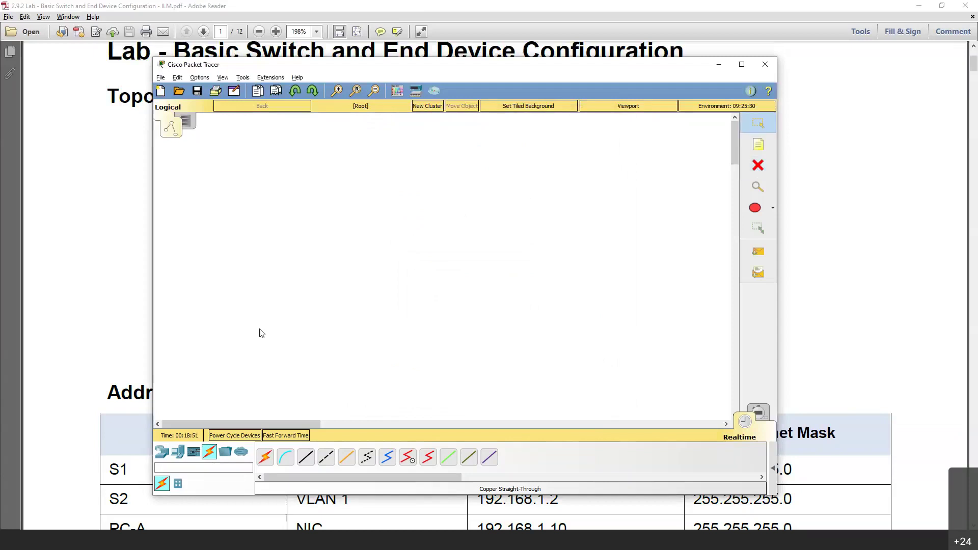
# Step: Add a generic PC to the lower-left area of the workspace and set its display name to PC-A
pyautogui.click(178, 452)
pyautogui.moveTo(264, 465); pyautogui.dragTo(313, 305)
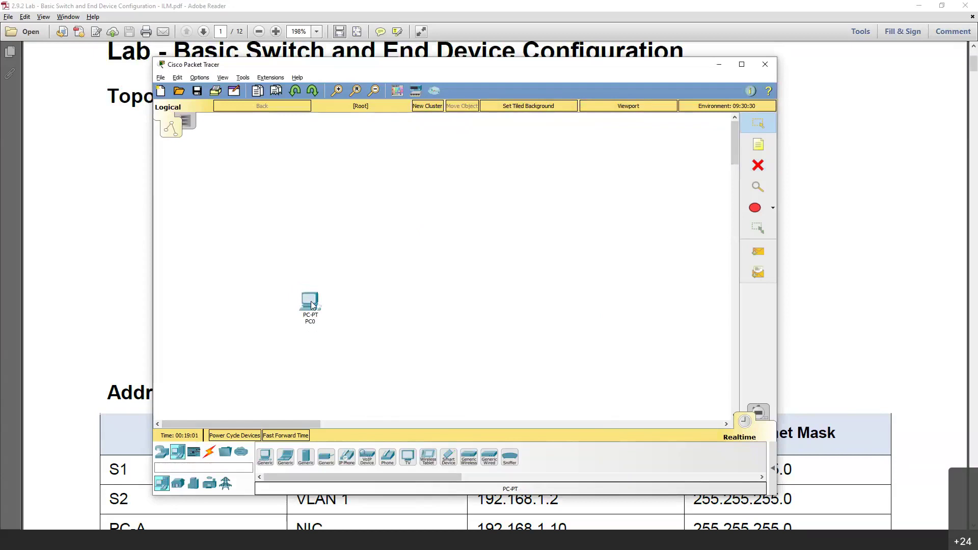
pyautogui.click(313, 306)
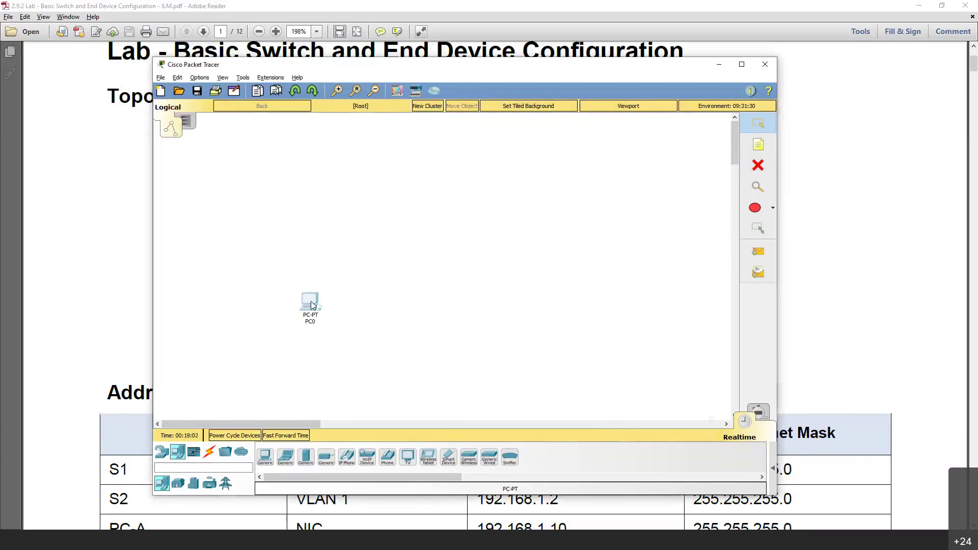
pyautogui.click(324, 101)
pyautogui.click(347, 99)
pyautogui.click(326, 102)
pyautogui.click(425, 144)
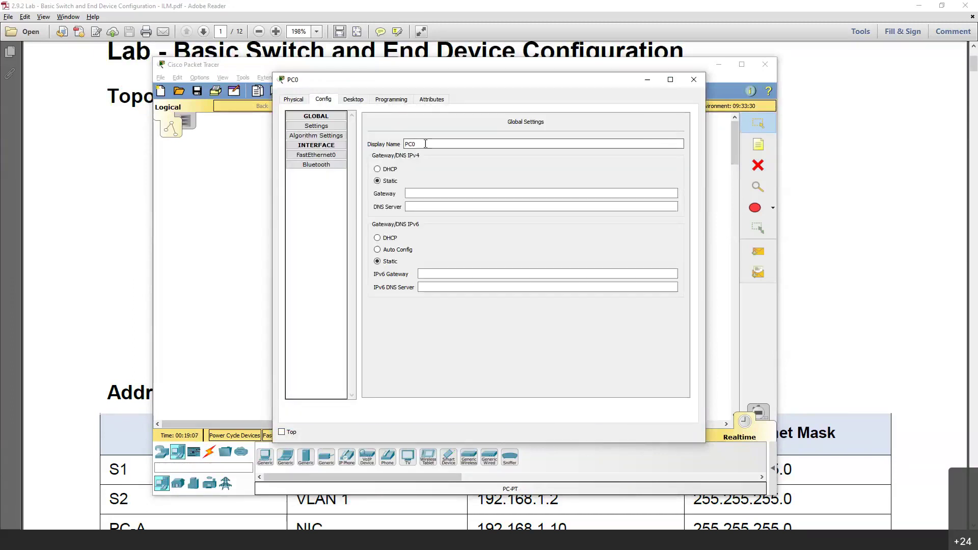
pyautogui.press('BackSpace')
pyautogui.write('-A')
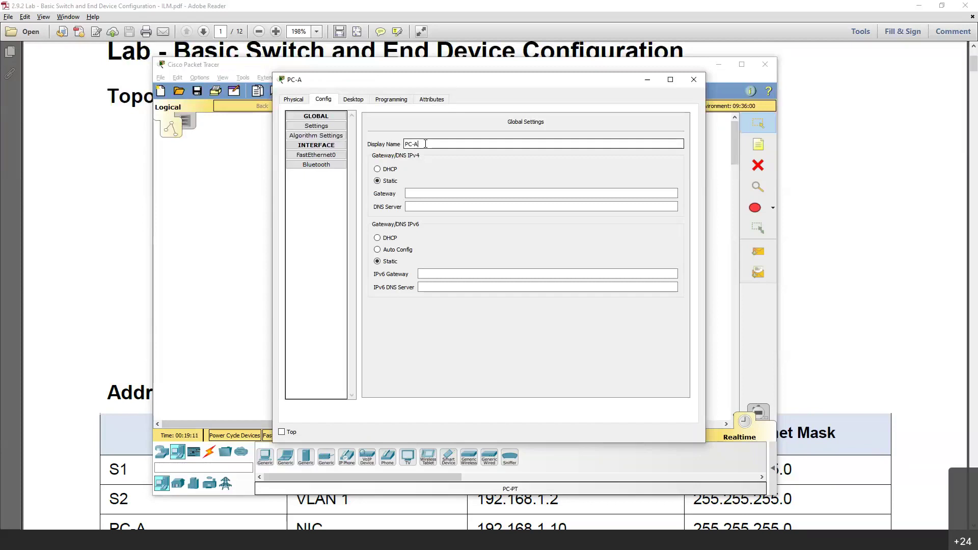
# Step: Give PC-A the static IP address 192.168.1.10 with subnet mask 255.255.255.0 and close its window
pyautogui.click(353, 100)
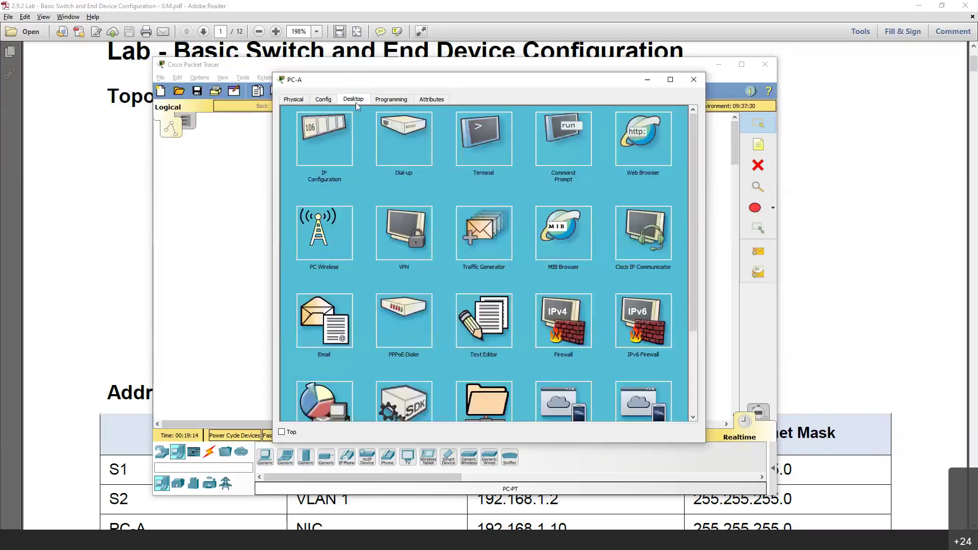
pyautogui.click(336, 147)
pyautogui.write('192.168.1.')
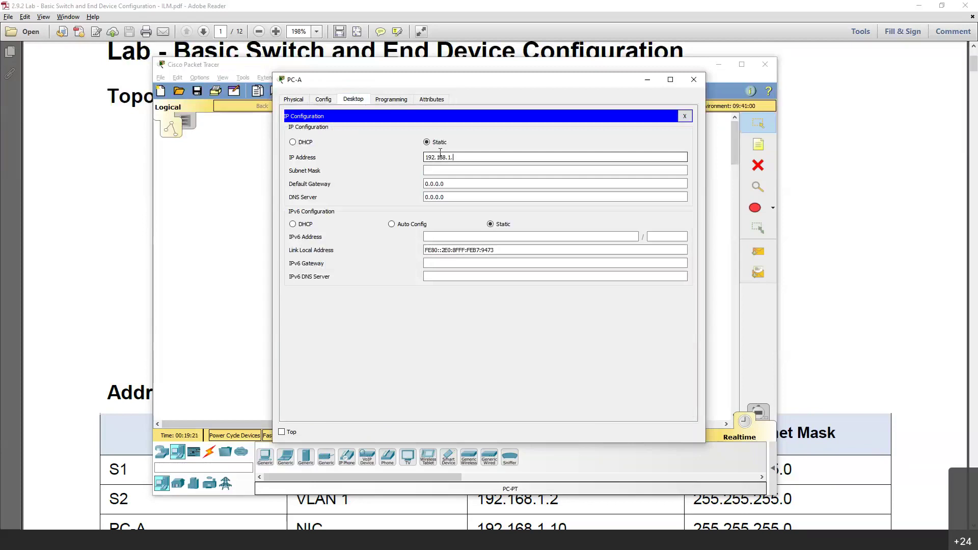
pyautogui.write('10')
pyautogui.click(459, 169)
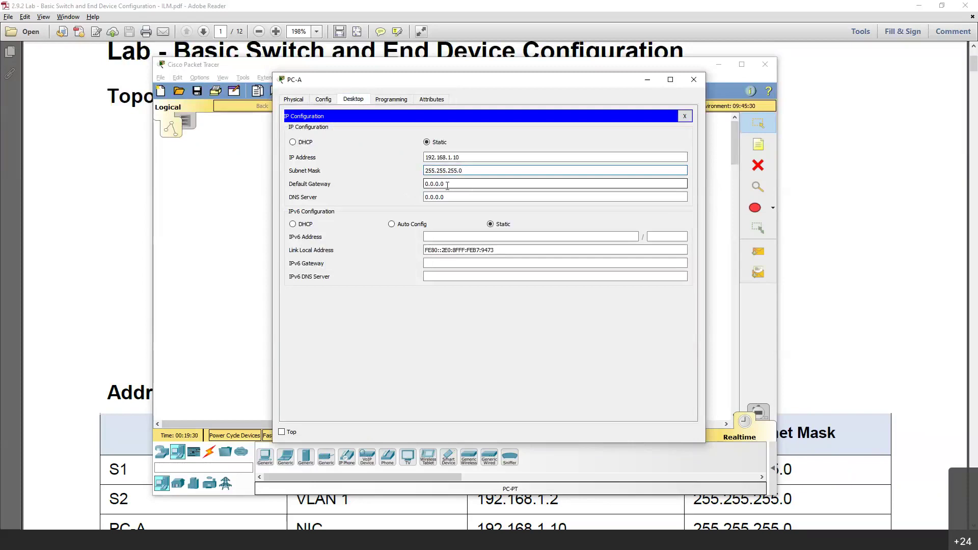
pyautogui.click(693, 82)
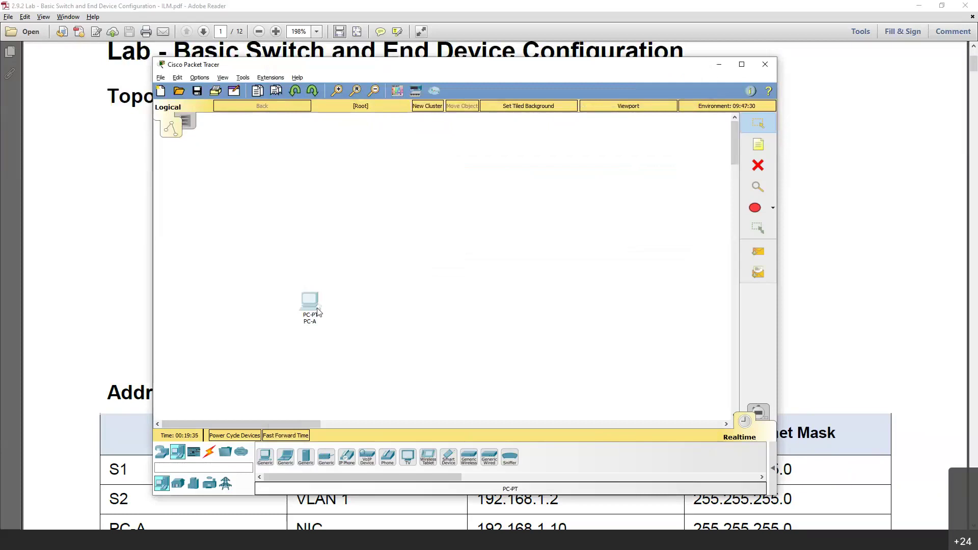
# Step: Add a second generic PC to the workspace, level with PC-A and well to its right
pyautogui.click(270, 460)
pyautogui.click(593, 312)
pyautogui.moveTo(594, 313); pyautogui.dragTo(595, 308)
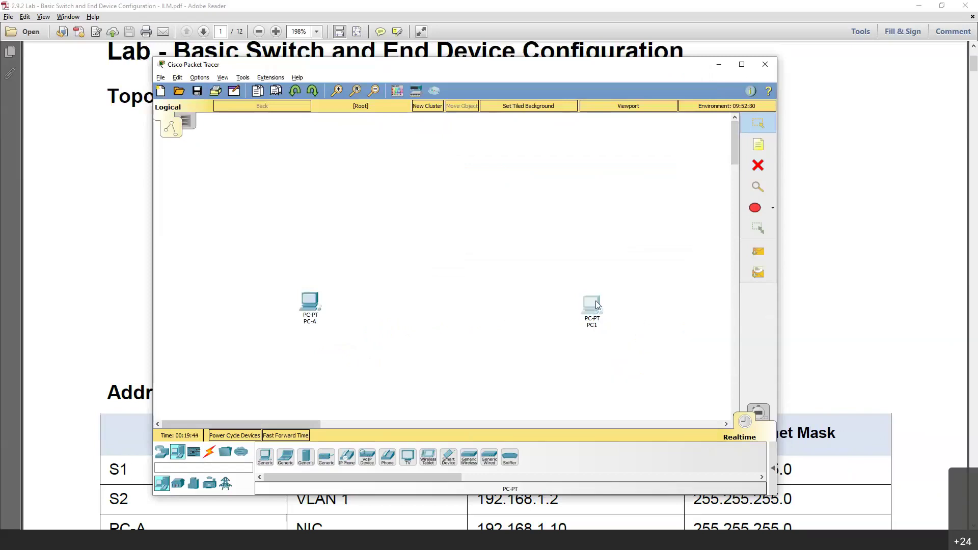
# Step: Set the display name of the second PC to PC-B
pyautogui.click(598, 305)
pyautogui.click(324, 100)
pyautogui.click(423, 143)
pyautogui.press('BackSpace')
pyautogui.write('-B')
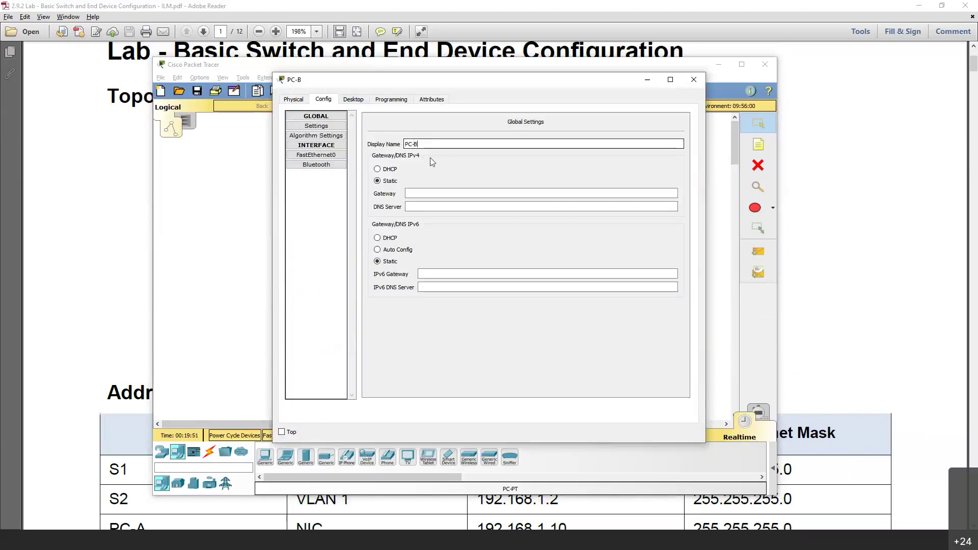
# Step: Give PC-B the static IP address 192.168.1.11 with subnet mask 255.255.255.0 and close its window
pyautogui.click(353, 99)
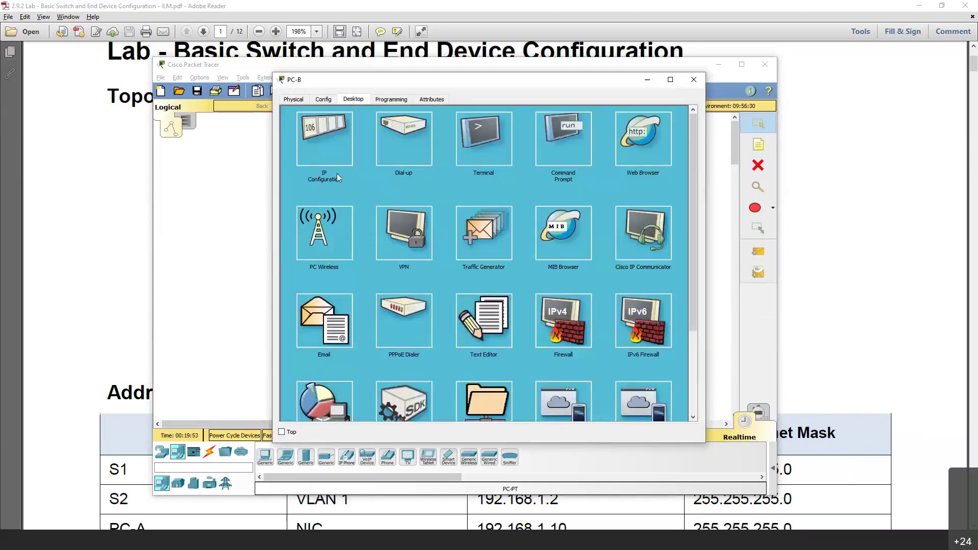
pyautogui.click(337, 173)
pyautogui.click(456, 158)
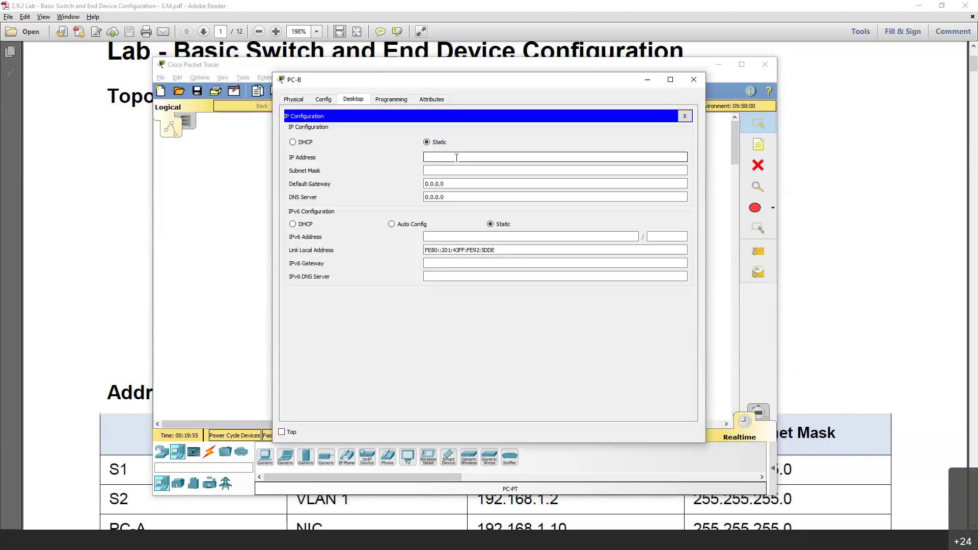
pyautogui.write('192.16')
pyautogui.write('8.1.11')
pyautogui.click(474, 170)
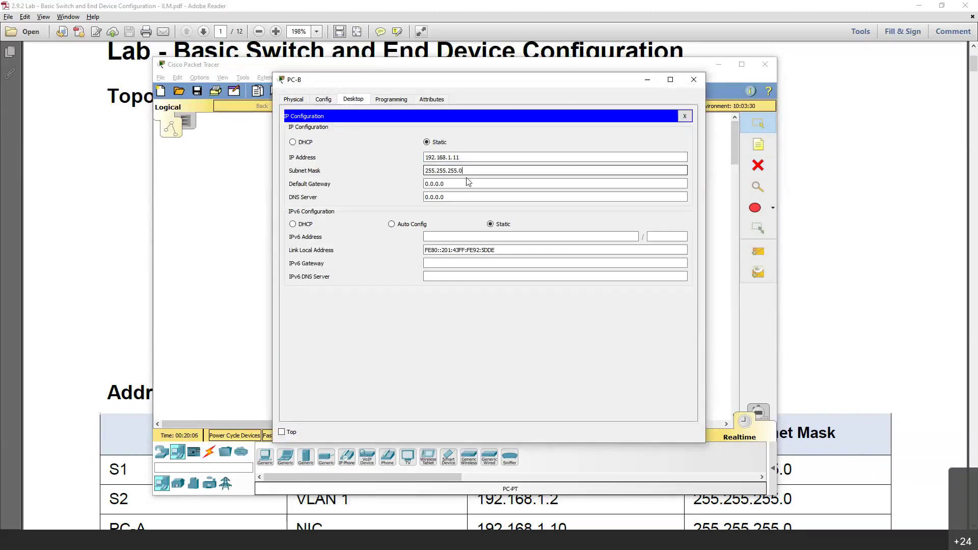
pyautogui.click(692, 80)
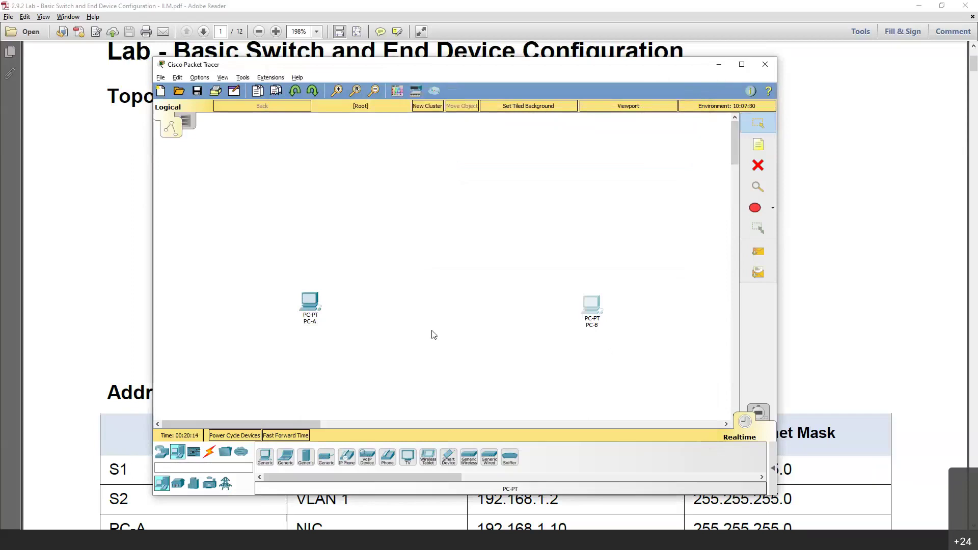
# Step: Add two 2960 switches to the workspace, one above PC-A and one above PC-B
pyautogui.click(162, 453)
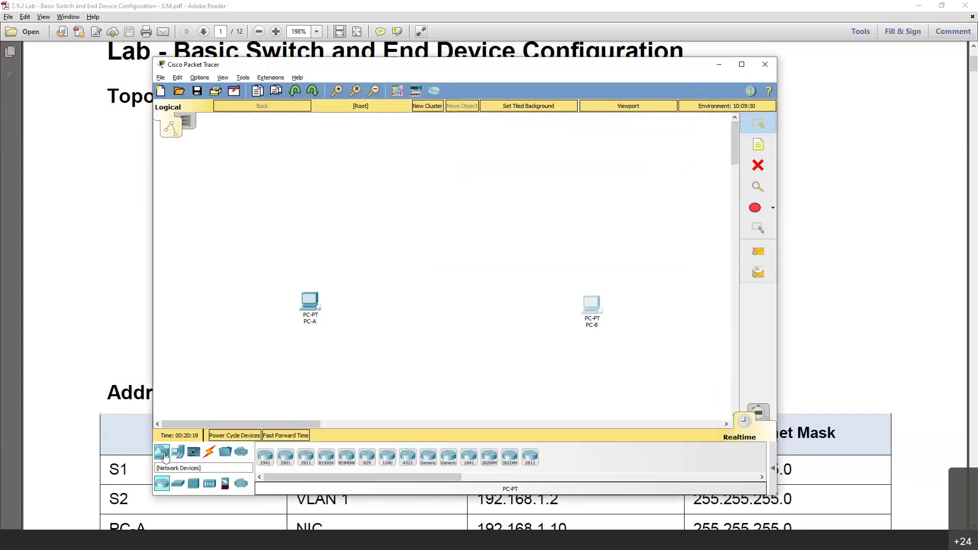
pyautogui.click(177, 483)
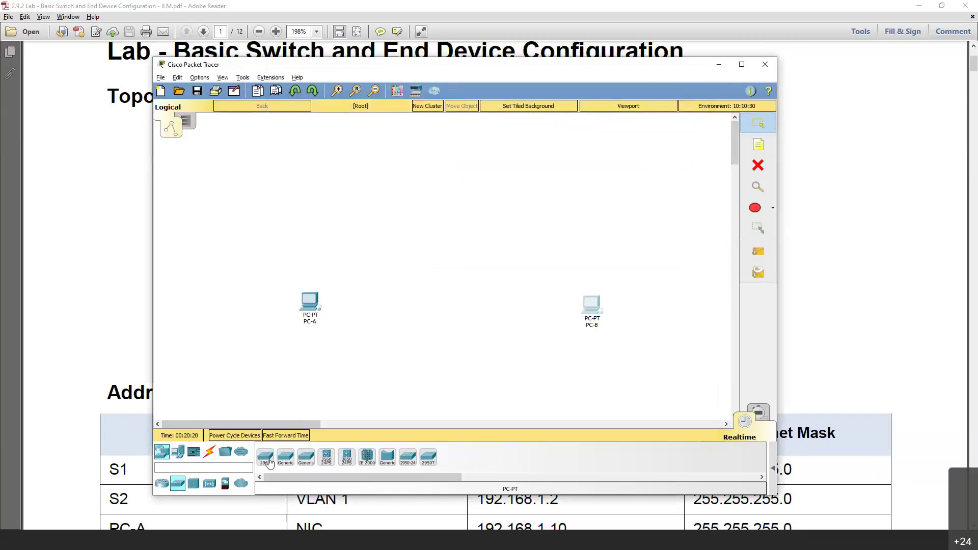
pyautogui.click(267, 459)
pyautogui.click(315, 206)
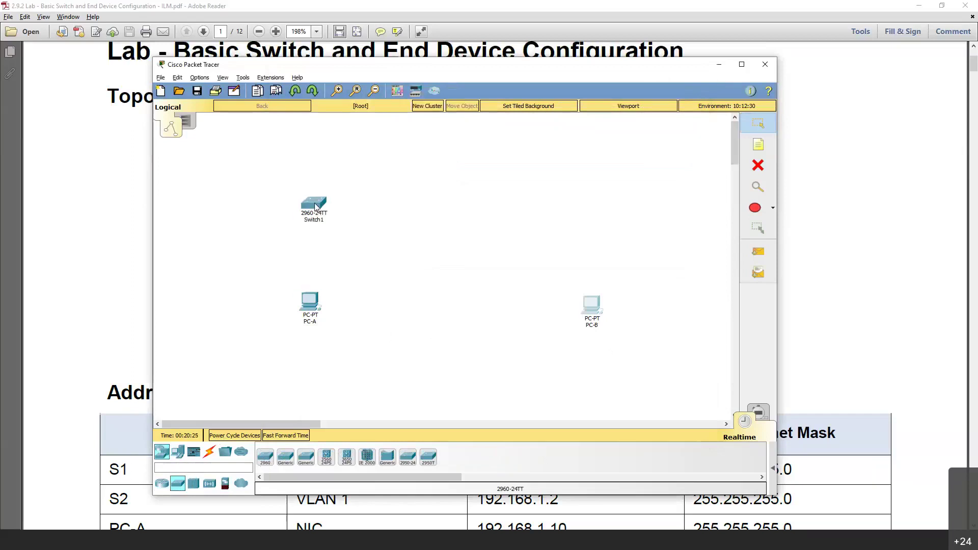
pyautogui.click(266, 456)
pyautogui.click(584, 209)
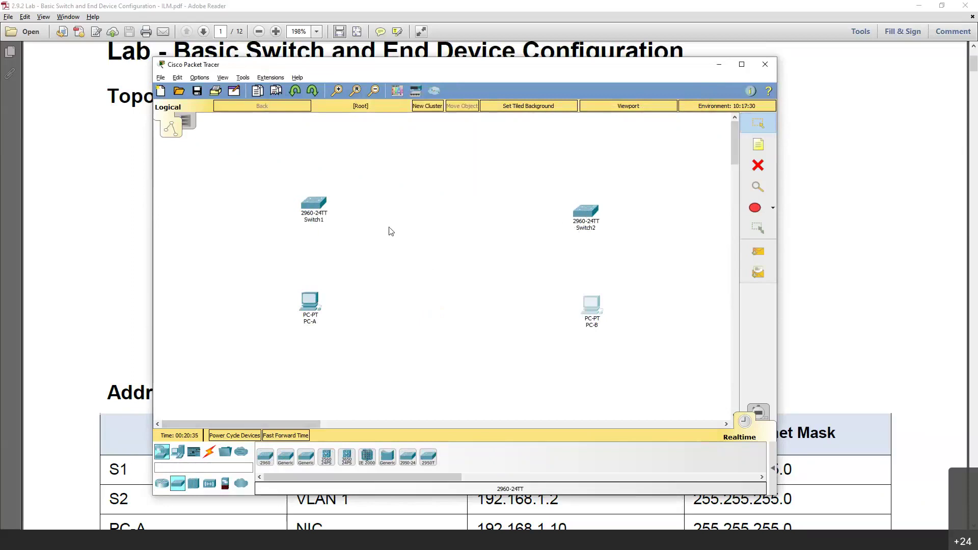
# Step: Start a command-line session on Switch1 to view its user prompt, and close the switch window
pyautogui.click(316, 206)
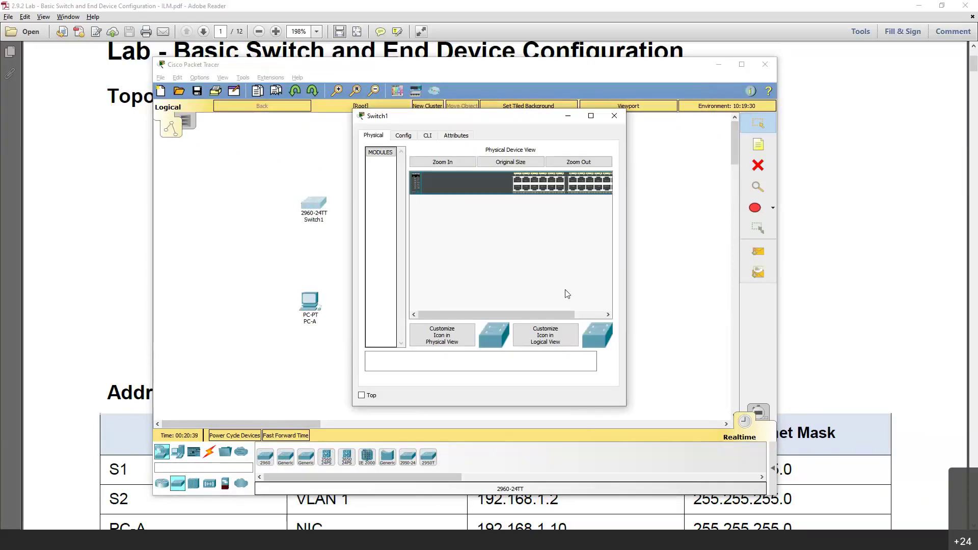
pyautogui.click(430, 138)
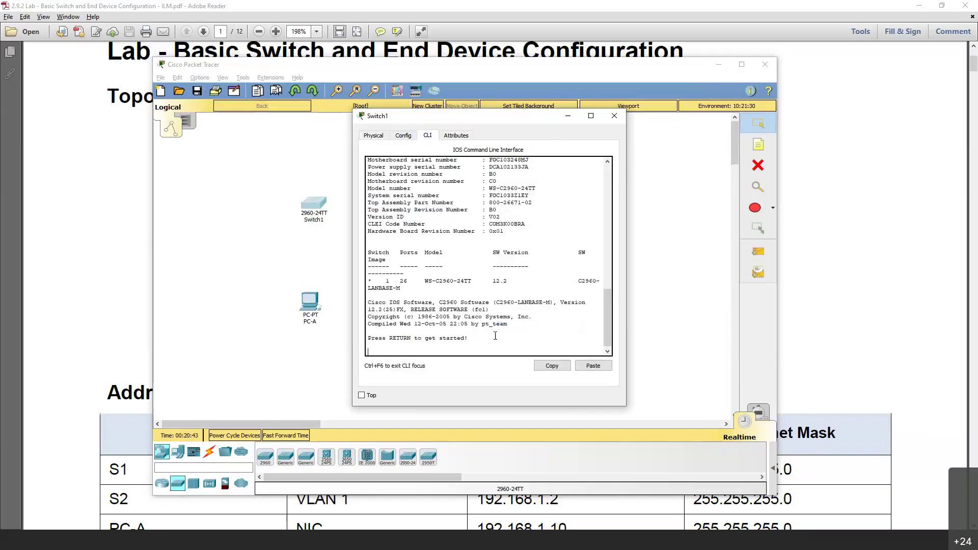
pyautogui.press('Return')
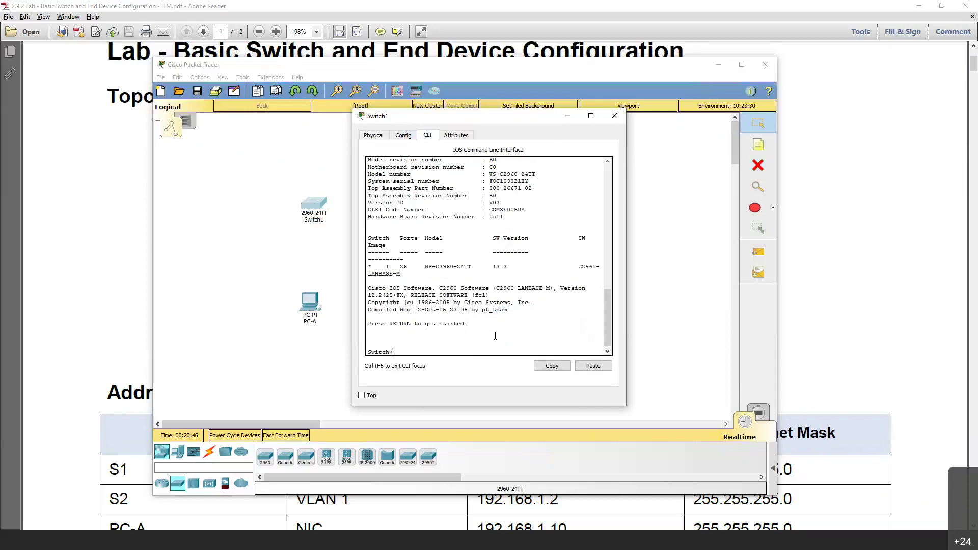
pyautogui.click(623, 118)
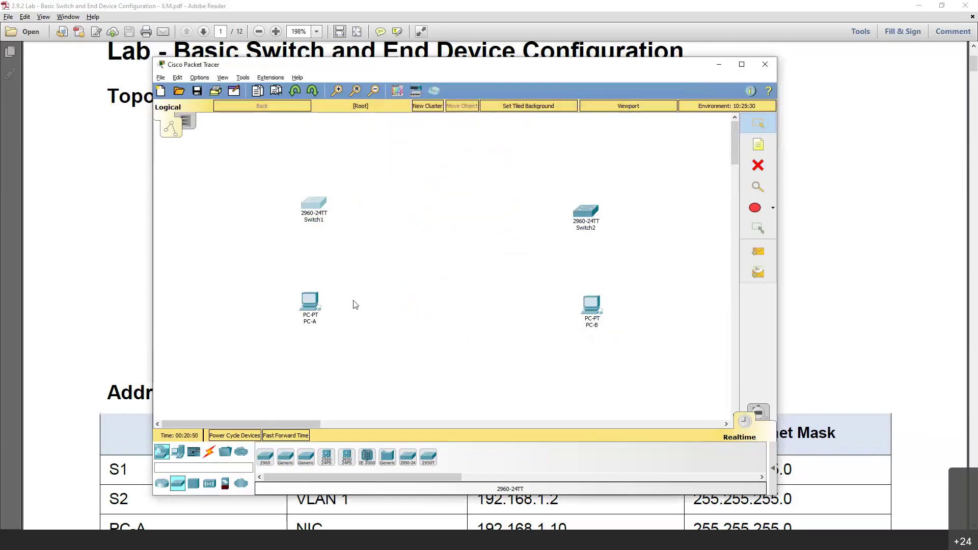
# Step: Connect PC-A's FastEthernet0 to Switch1's FastEthernet0/6 with a copper straight-through cable, following the lab's Topology diagram
pyautogui.click(210, 455)
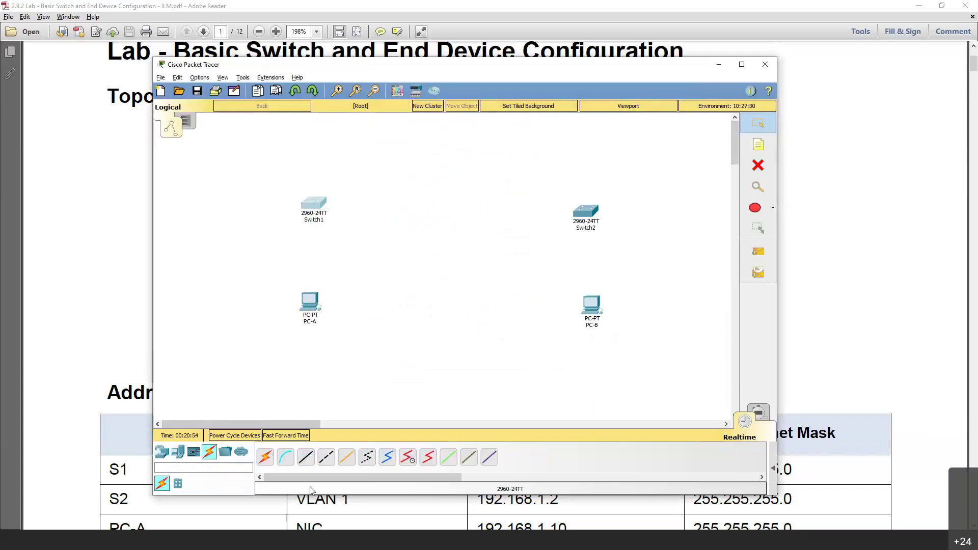
pyautogui.click(306, 458)
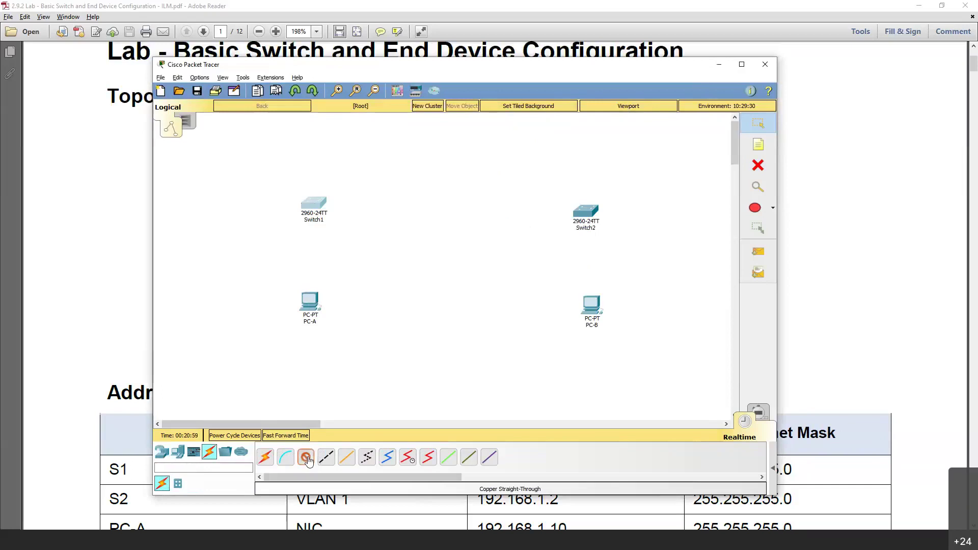
pyautogui.click(310, 307)
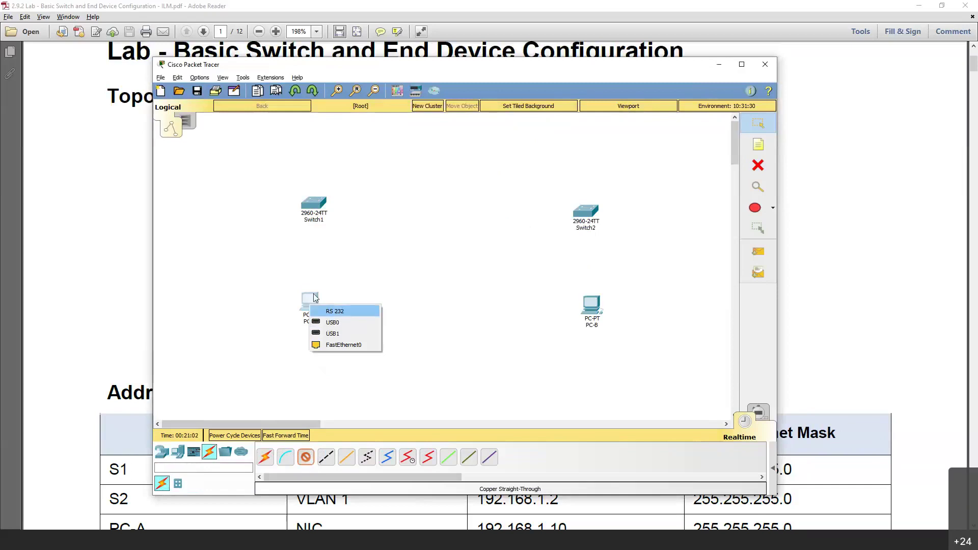
pyautogui.click(340, 347)
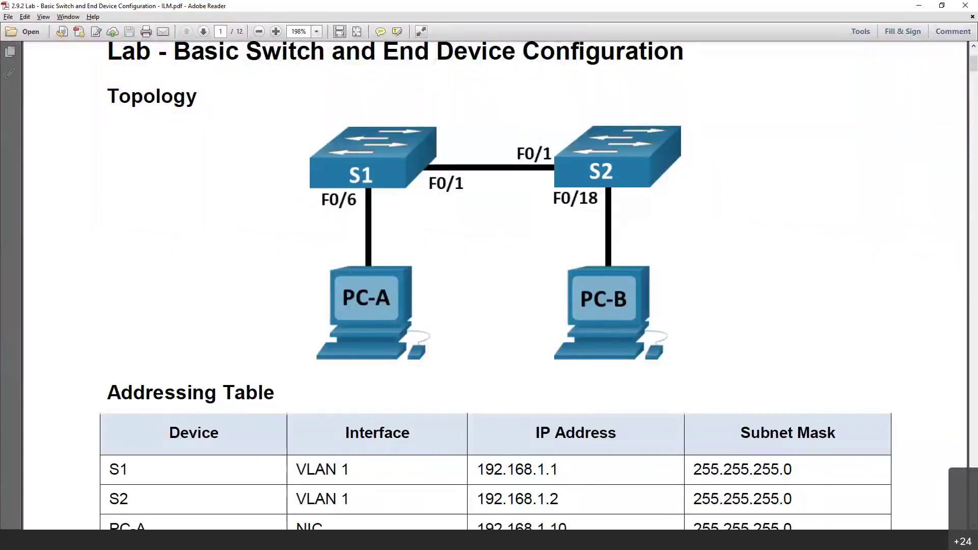
pyautogui.scroll(-1, 439, 476)
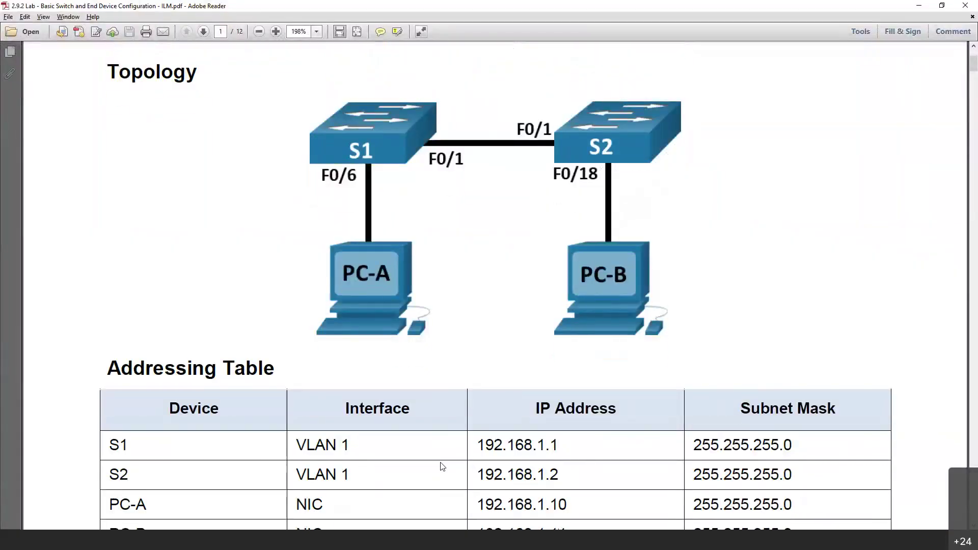
pyautogui.scroll(-2, 441, 409)
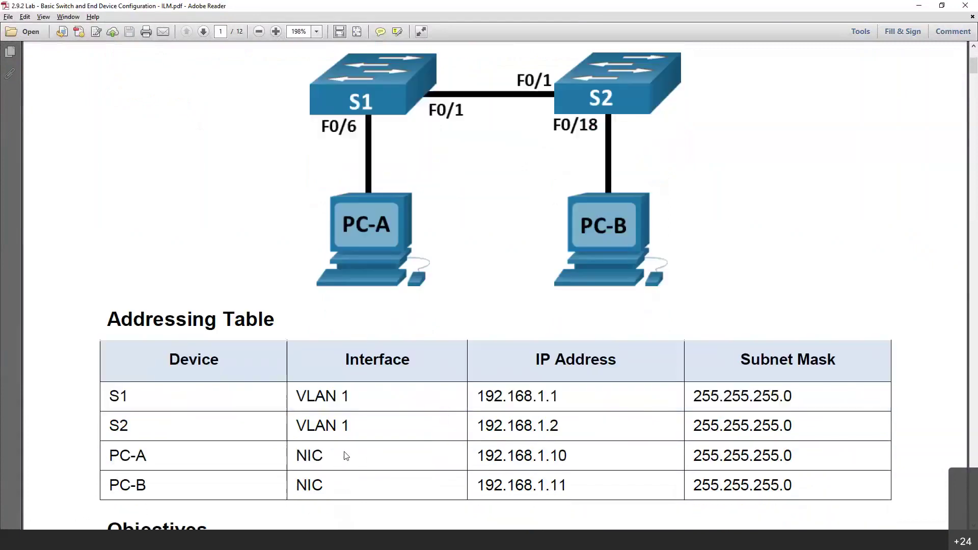
pyautogui.scroll(1, 381, 400)
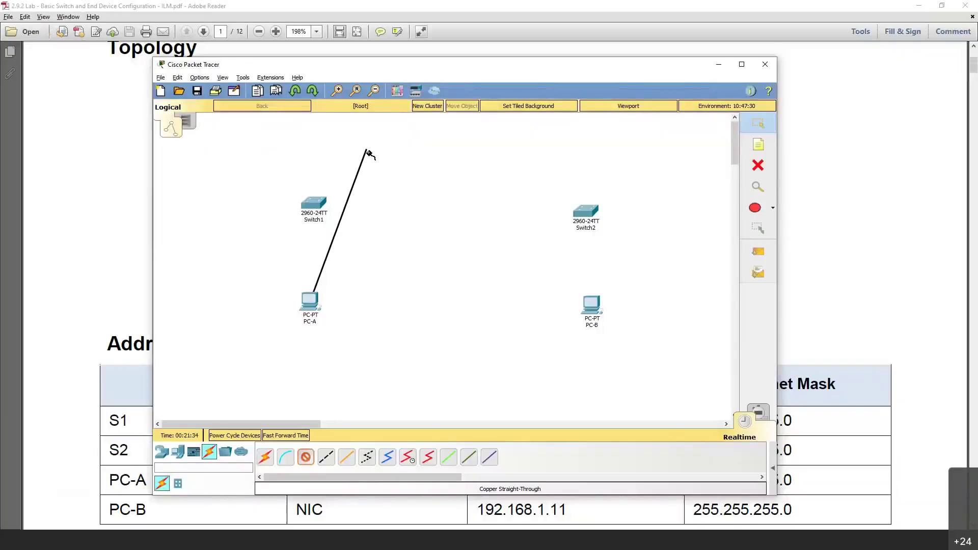
pyautogui.click(314, 206)
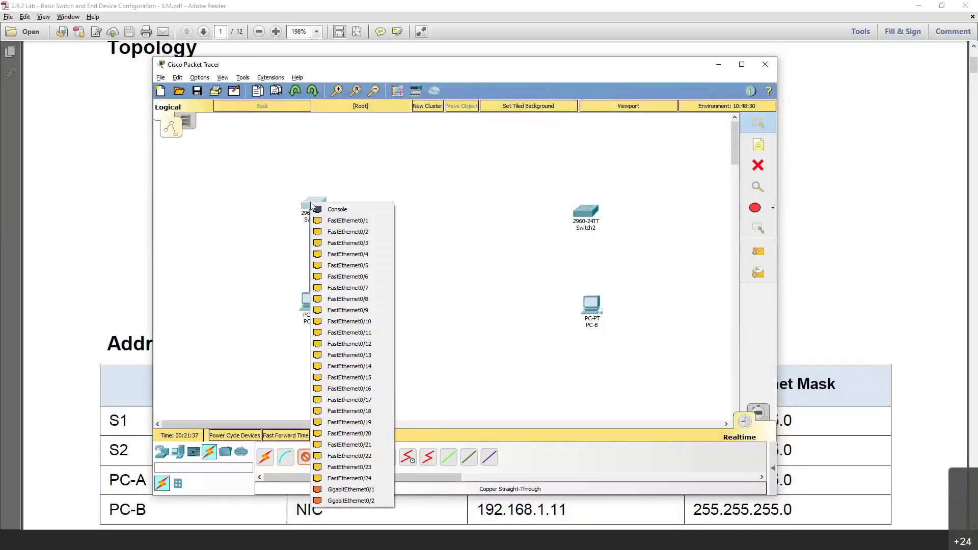
pyautogui.click(335, 277)
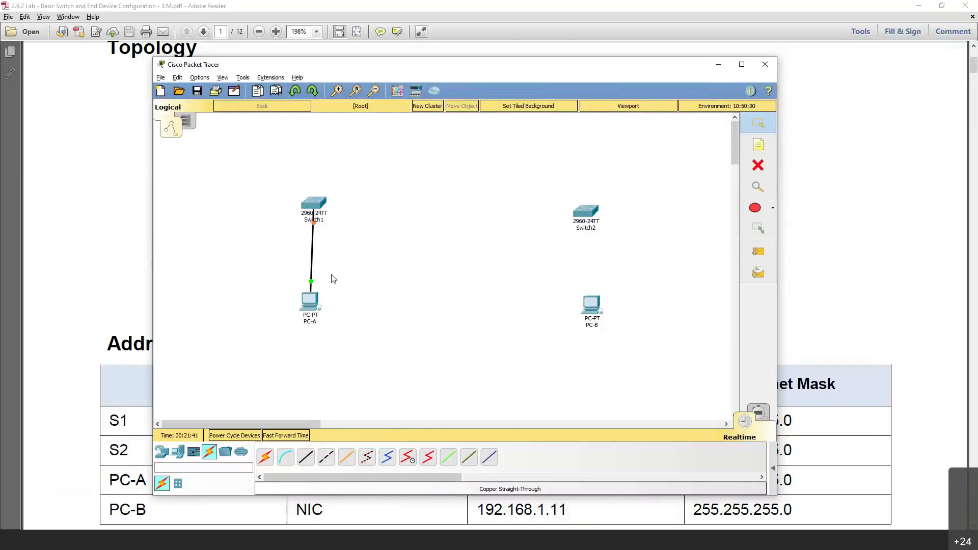
# Step: Connect PC-B's FastEthernet0 to Switch2's FastEthernet0/18 with a copper straight-through cable and align Switch2 directly above PC-B
pyautogui.click(317, 211)
pyautogui.click(364, 212)
pyautogui.click(306, 458)
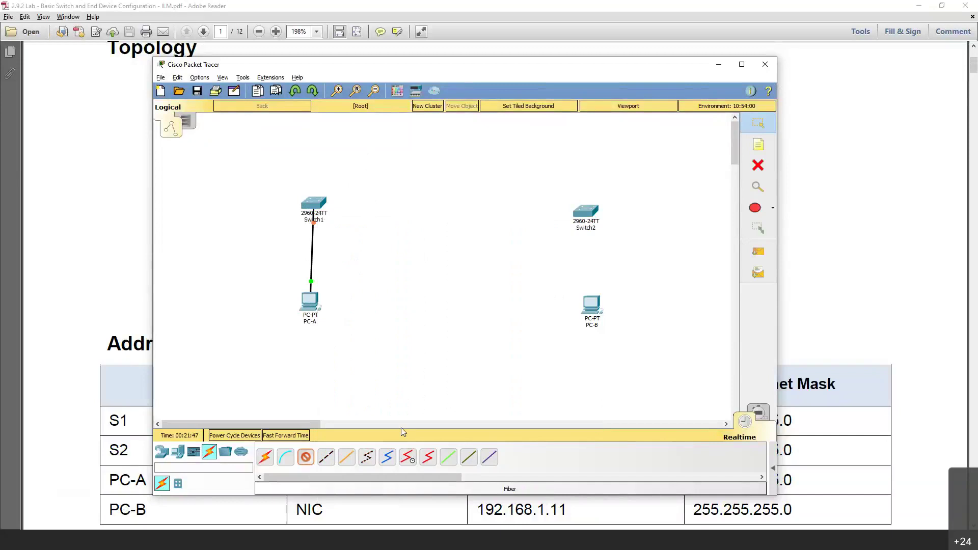
pyautogui.click(589, 307)
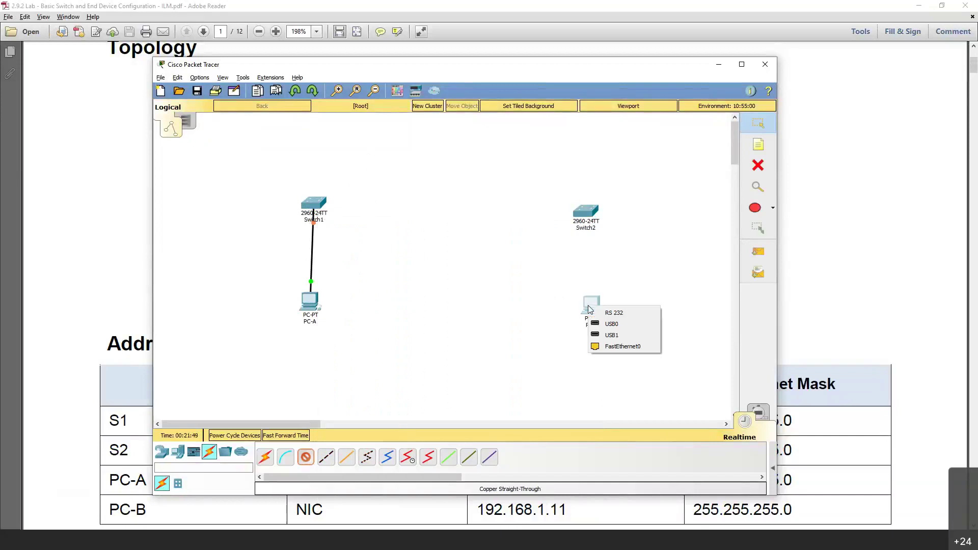
pyautogui.click(614, 347)
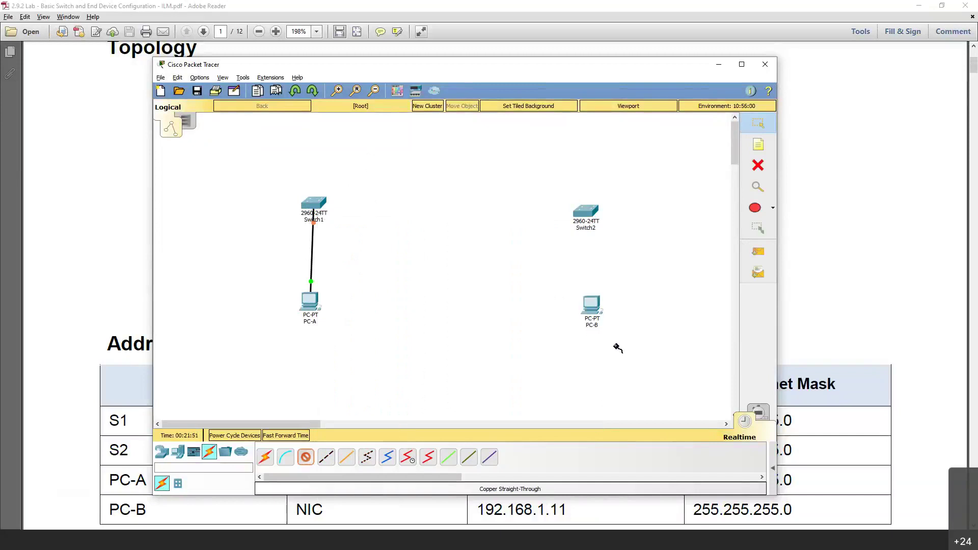
pyautogui.click(592, 214)
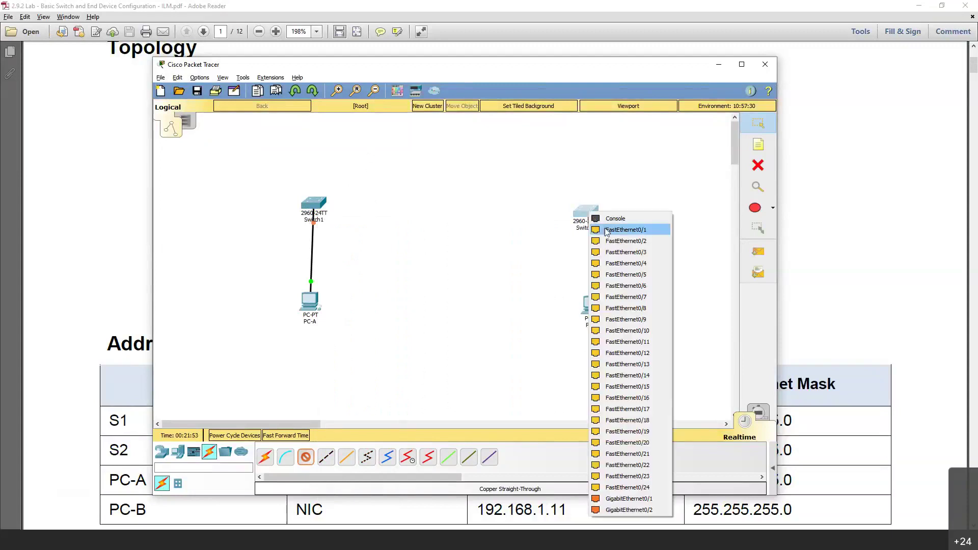
pyautogui.click(627, 420)
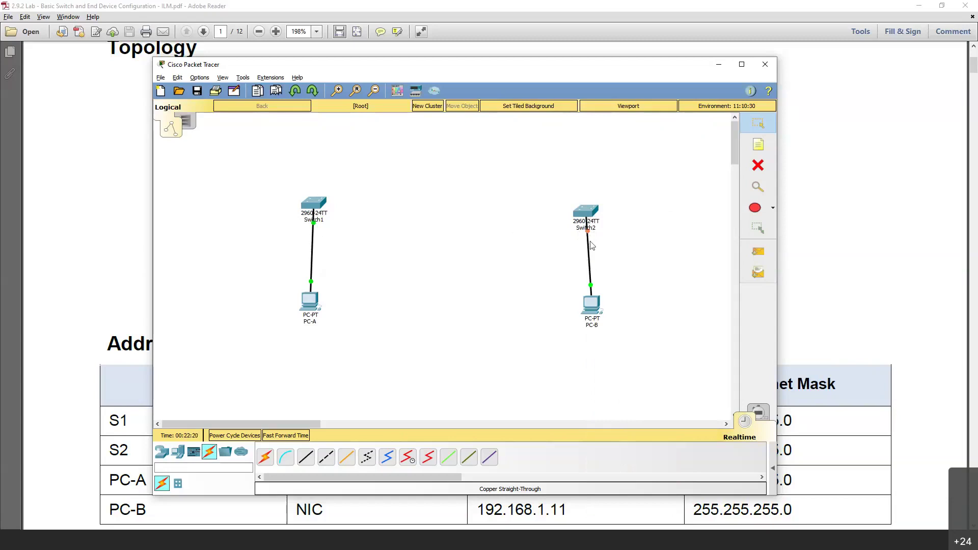
pyautogui.moveTo(591, 215); pyautogui.dragTo(596, 213)
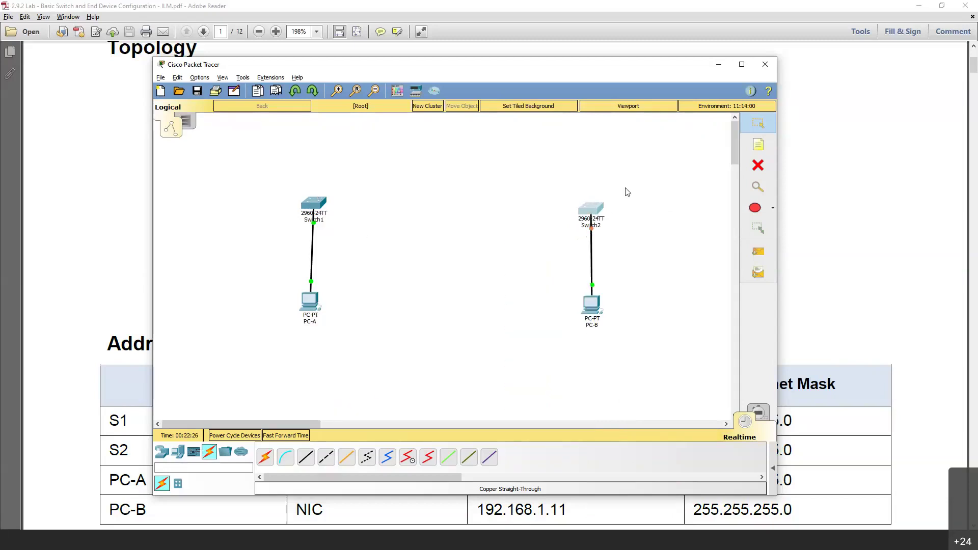
# Step: Link Switch1's FastEthernet0/1 to Switch2's FastEthernet0/1 with a copper straight-through cable, as in the lab's Topology diagram
pyautogui.hotkey('alt', 'Tab')
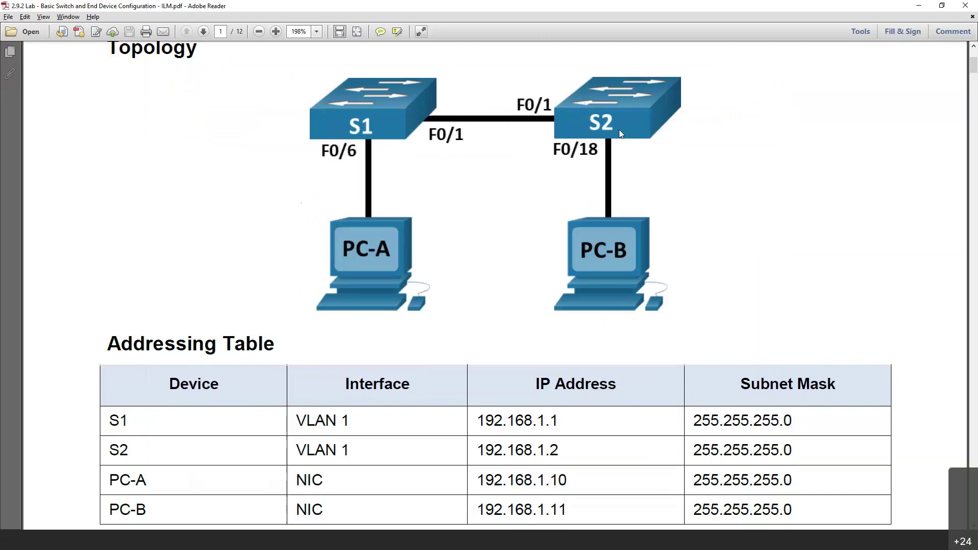
pyautogui.hotkey('alt', 'Tab')
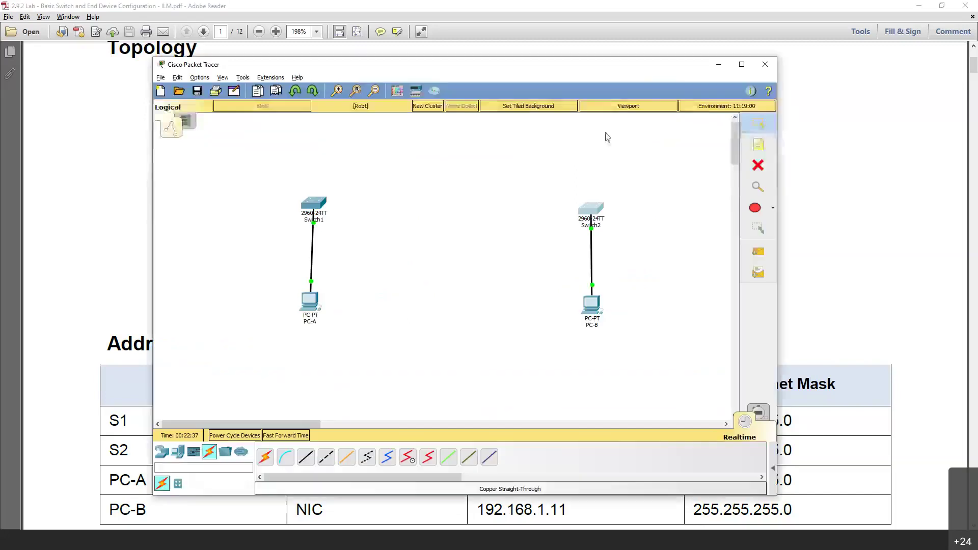
pyautogui.click(306, 458)
pyautogui.click(313, 199)
pyautogui.click(342, 218)
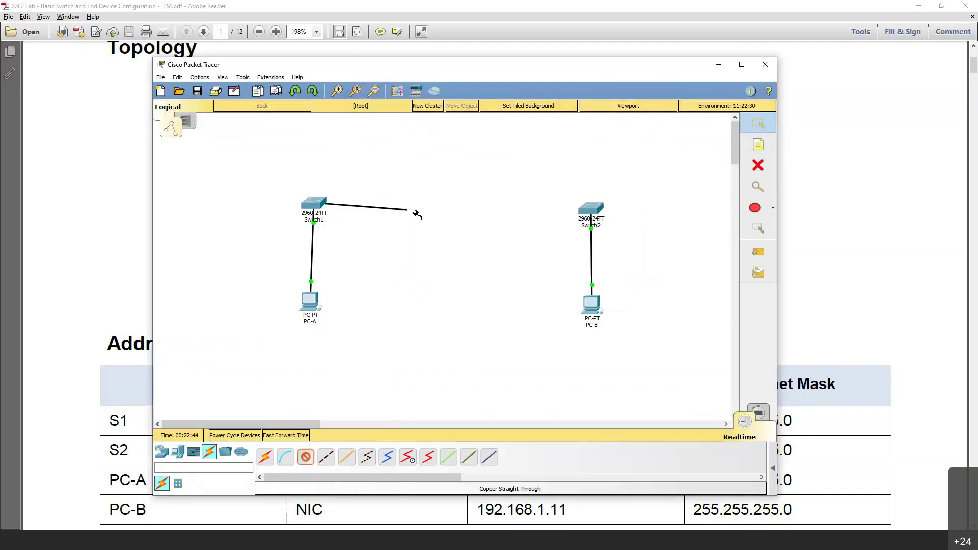
pyautogui.click(591, 207)
pyautogui.click(606, 225)
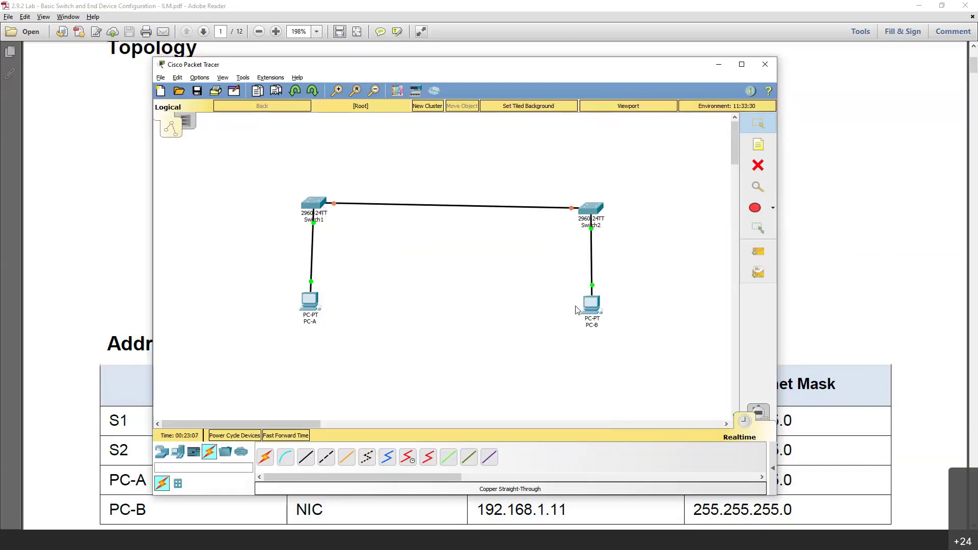
# Step: Check the S1 and S2 rows of the lab PDF's Addressing Table, and reopen Switch1's command line in Packet Tracer
pyautogui.hotkey('alt', 'Tab')
pyautogui.scroll(-1, 508, 377)
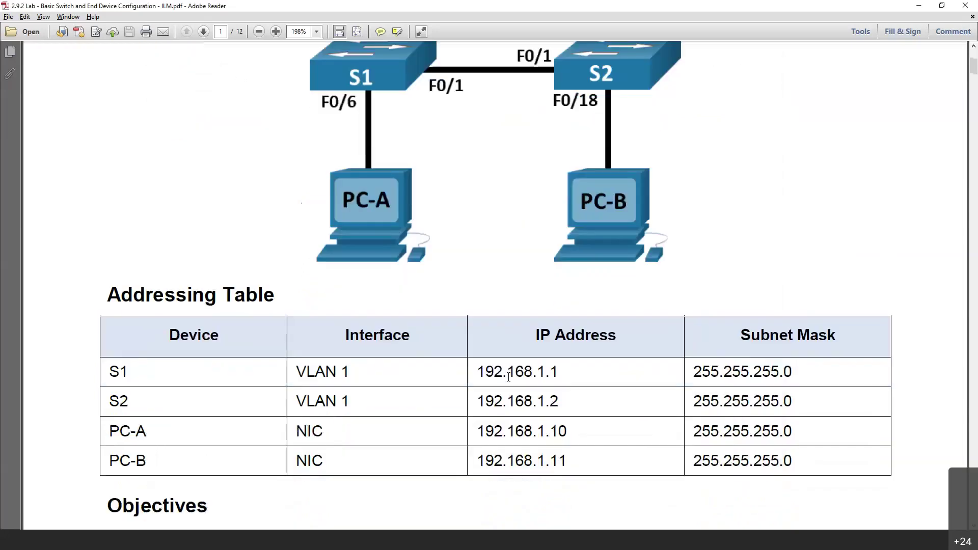
pyautogui.moveTo(110, 374); pyautogui.dragTo(132, 405)
pyautogui.click(241, 394)
pyautogui.click(296, 372)
pyautogui.hotkey('alt', 'Tab')
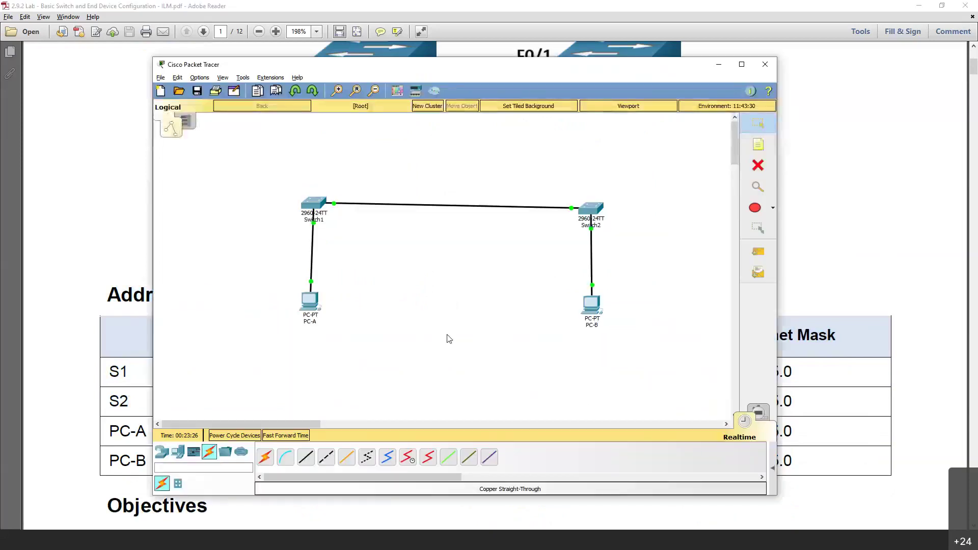
pyautogui.click(314, 208)
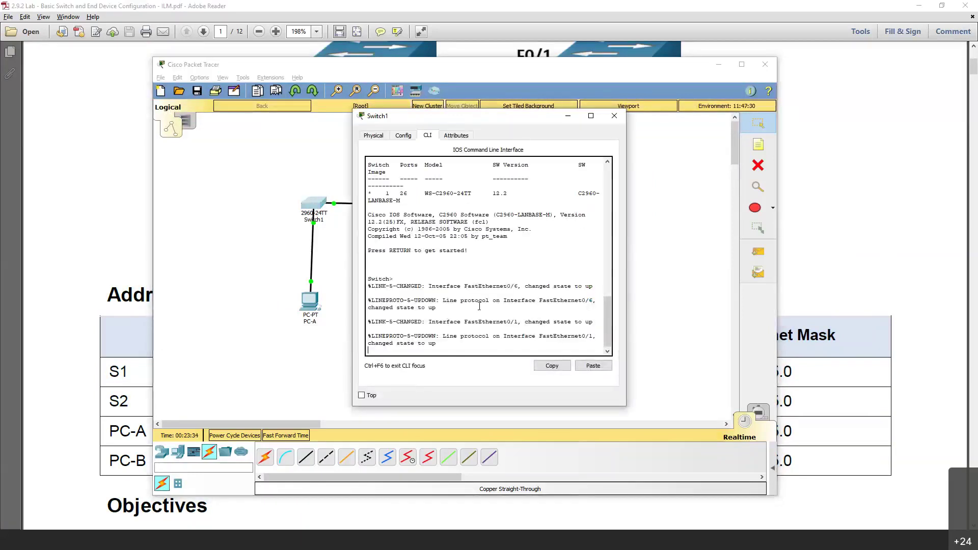
# Step: Enter privileged EXEC mode on Switch1 and open global configuration mode with conf t
pyautogui.press('Return')
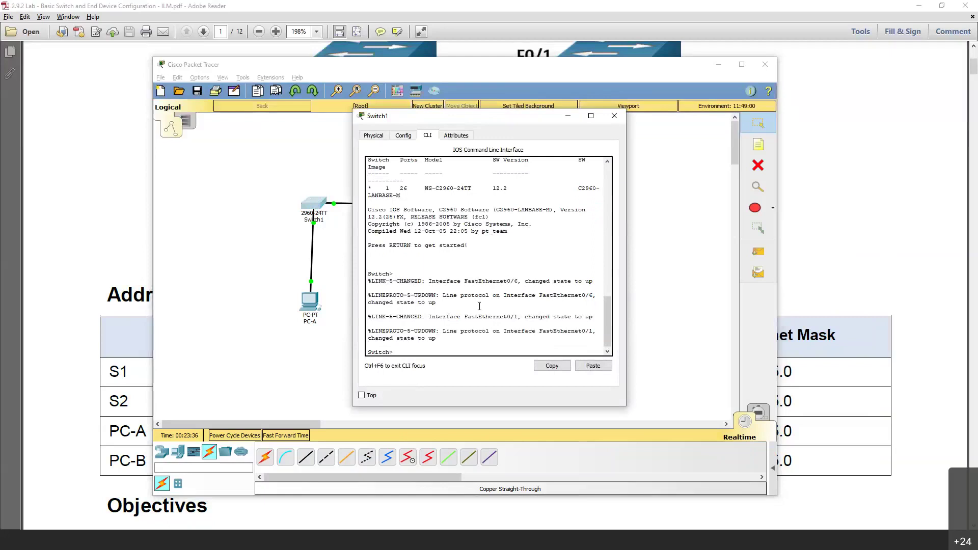
pyautogui.write('en')
pyautogui.press('Return')
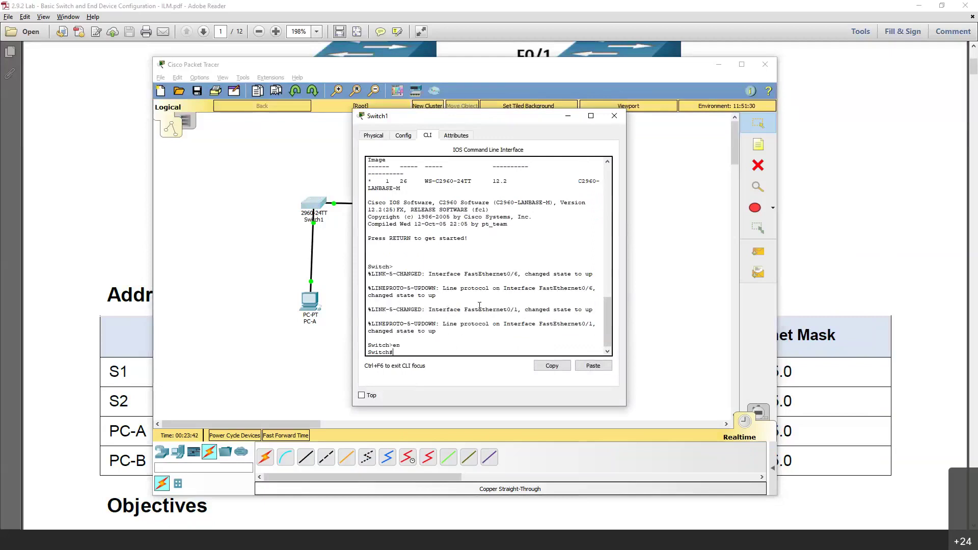
pyautogui.write('con')
pyautogui.write('fi')
pyautogui.write('gure')
pyautogui.write(' termina')
pyautogui.press('BackSpace')
pyautogui.press('BackSpace')
pyautogui.press('BackSpace')
pyautogui.press('BackSpace')
pyautogui.press('BackSpace')
pyautogui.press('BackSpace')
pyautogui.press('BackSpace')
pyautogui.press('BackSpace')
pyautogui.press('BackSpace')
pyautogui.press('BackSpace')
pyautogui.press('BackSpace')
pyautogui.press('BackSpace')
pyautogui.press('BackSpace')
pyautogui.press('BackSpace')
pyautogui.press('BackSpace')
pyautogui.write('nf t')
pyautogui.press('Return')
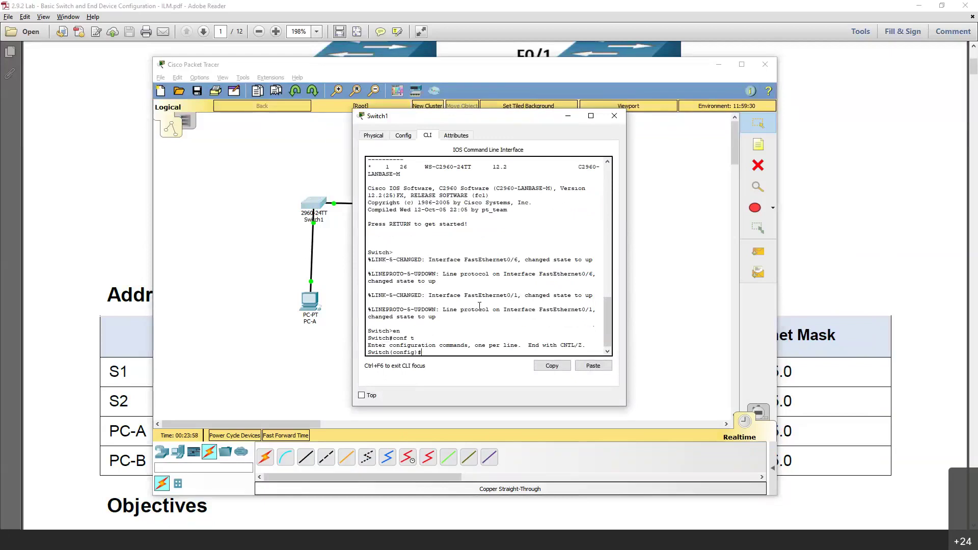
# Step: Assign Switch1's VLAN 1 interface the IP address 192.168.1.1 with mask 255.255.255.0 and enable the interface
pyautogui.write('interface vla')
pyautogui.write('n 1')
pyautogui.press('Return')
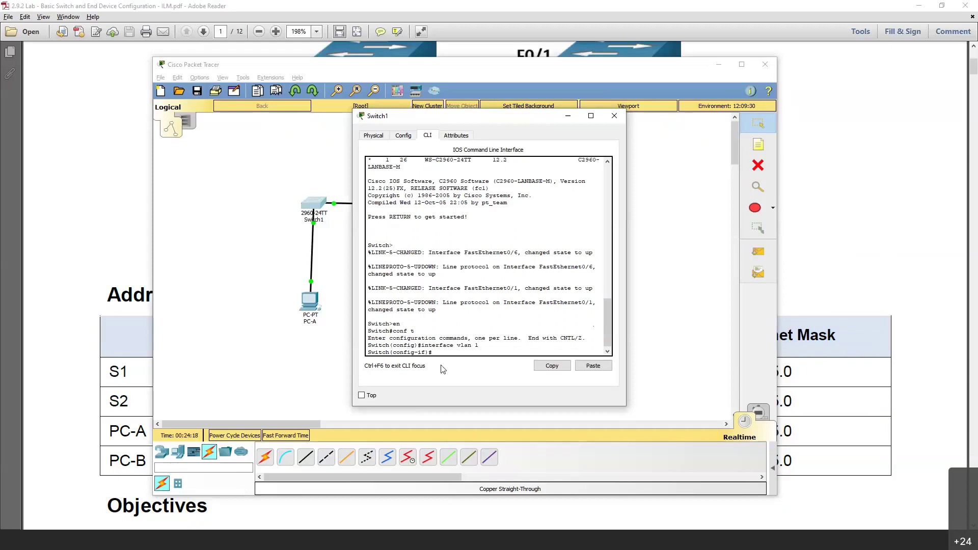
pyautogui.write('address 192.168')
pyautogui.write('255')
pyautogui.press('BackSpace')
pyautogui.press('BackSpace')
pyautogui.press('BackSpace')
pyautogui.write('55.255')
pyautogui.press('Return')
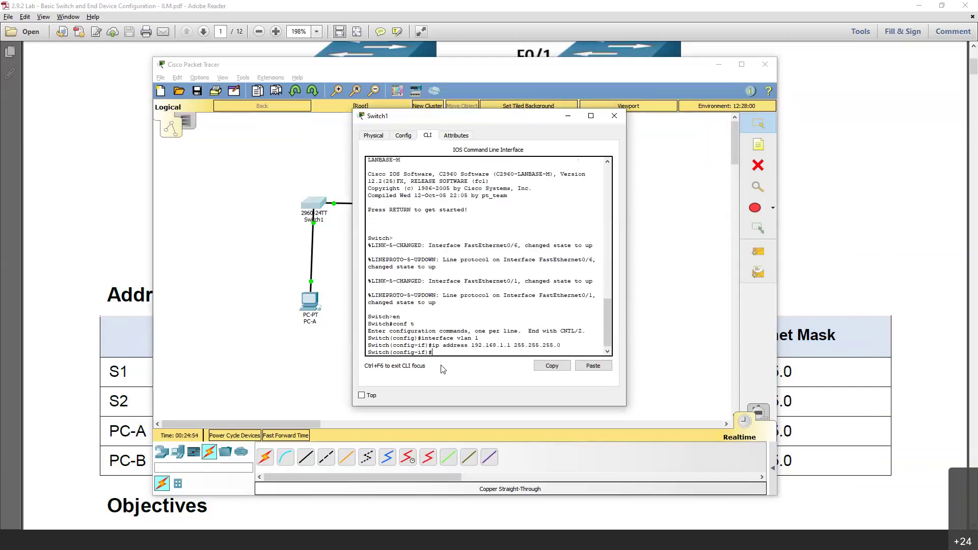
pyautogui.write('no shut')
pyautogui.press('Return')
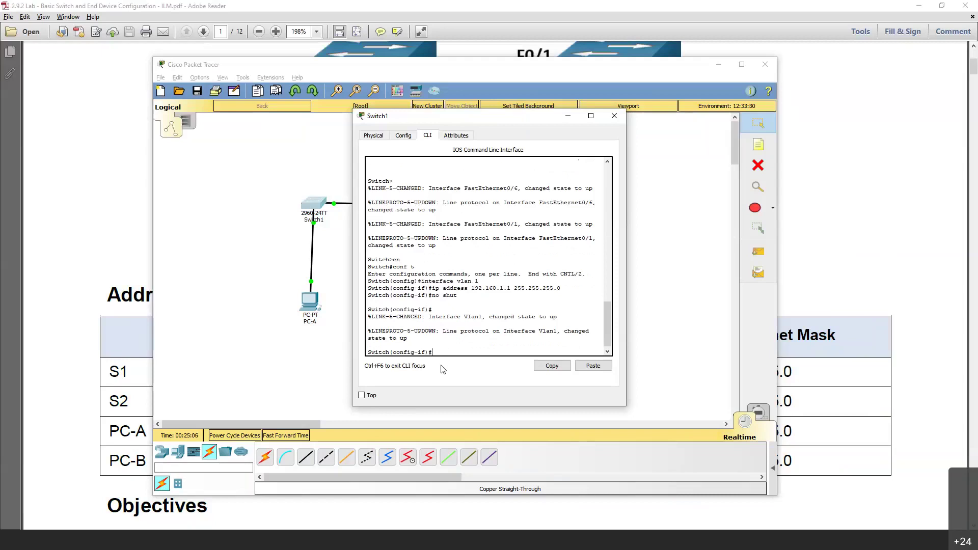
# Step: Leave Switch1's interface configuration mode and set the switch's hostname to S1
pyautogui.write('exit')
pyautogui.press('Return')
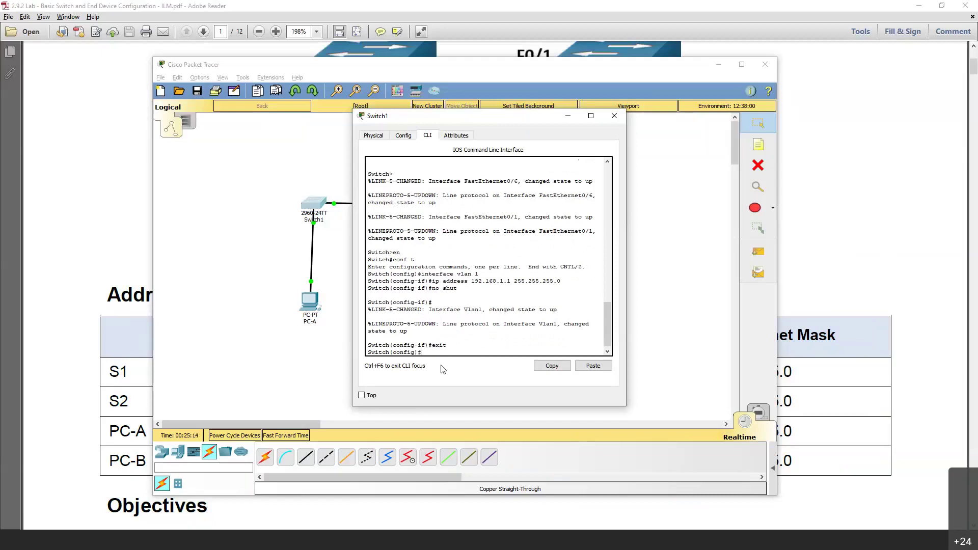
pyautogui.write('hostname S1')
pyautogui.press('Return')
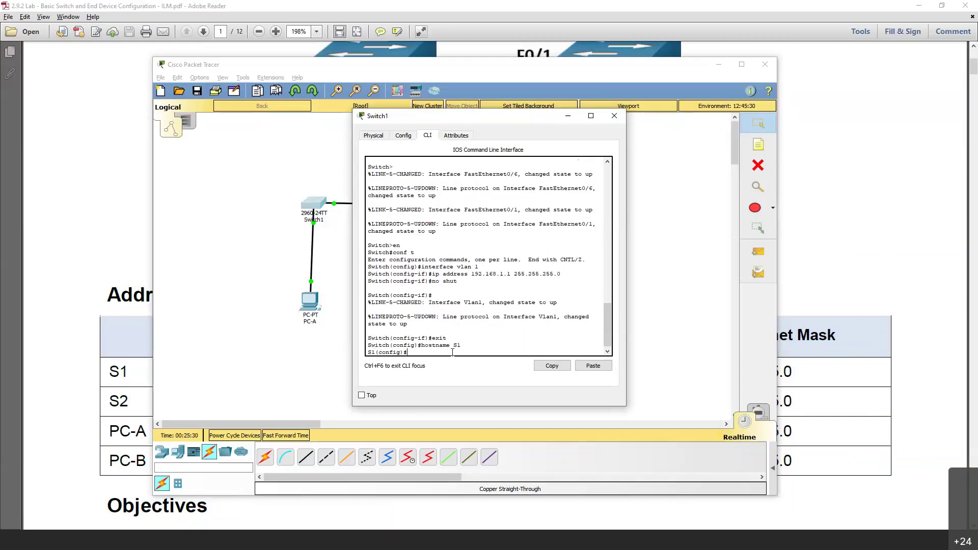
# Step: Try to display the brief IP interface summary from S1's global configuration mode, and close the Switch1 window
pyautogui.write('show ip interface brief')
pyautogui.press('Return')
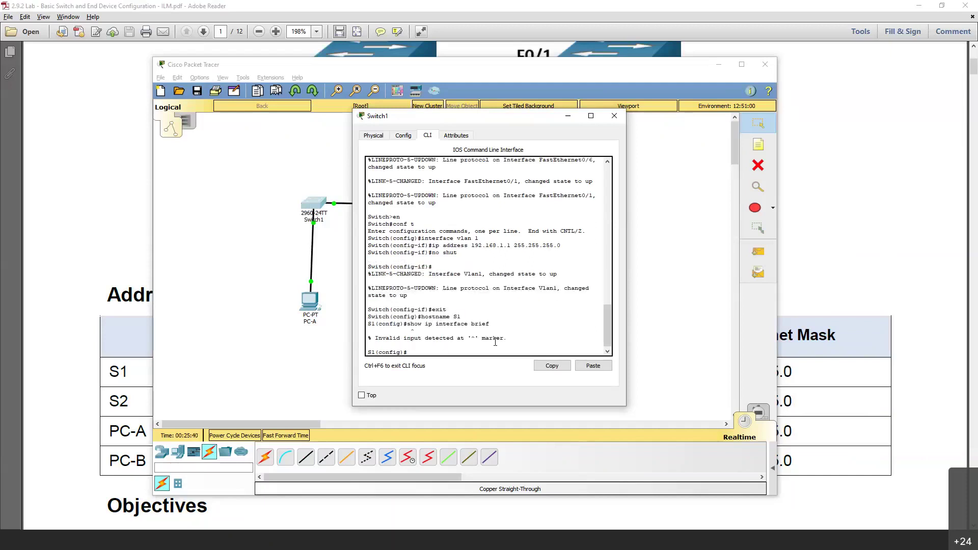
pyautogui.write('sh ip int br')
pyautogui.press('Return')
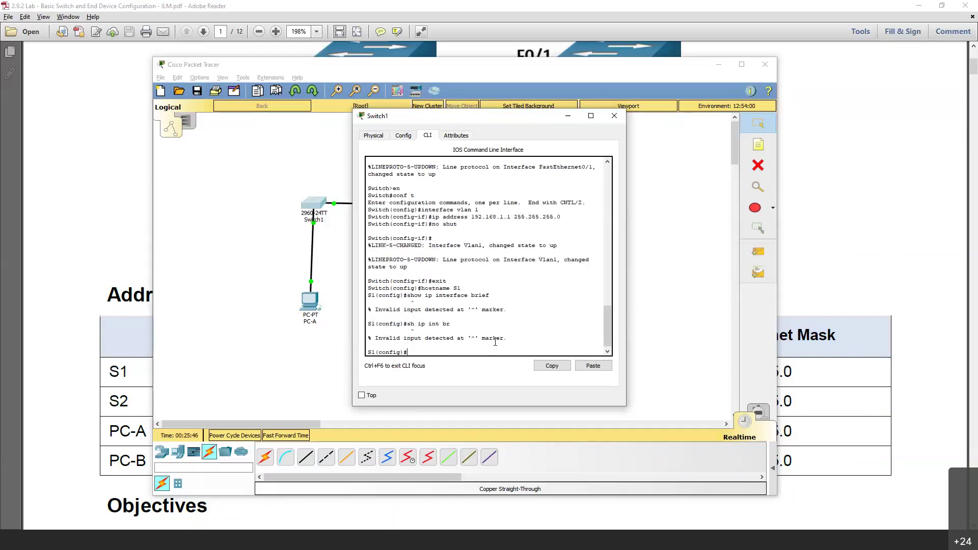
pyautogui.write('eixt')
pyautogui.press('Return')
pyautogui.press('Up')
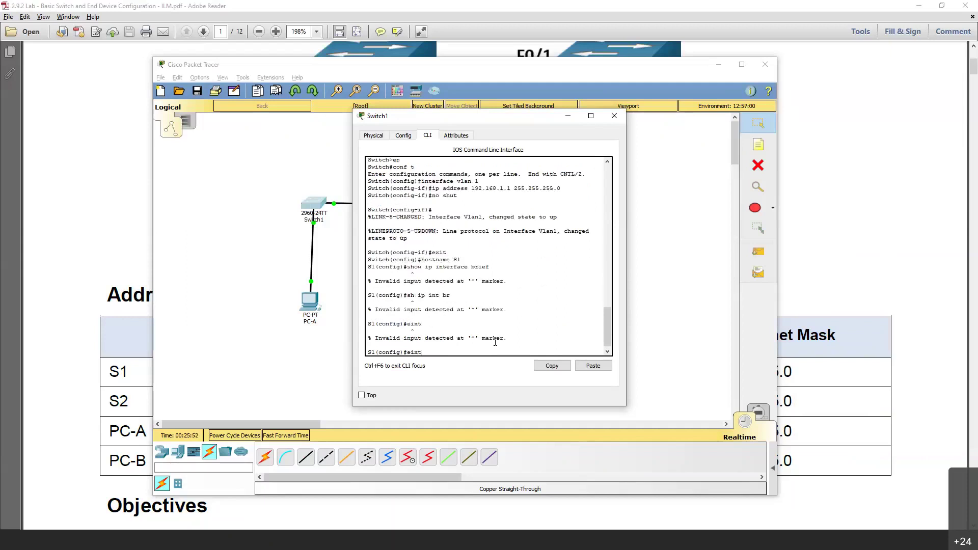
pyautogui.press('Up')
pyautogui.press('Return')
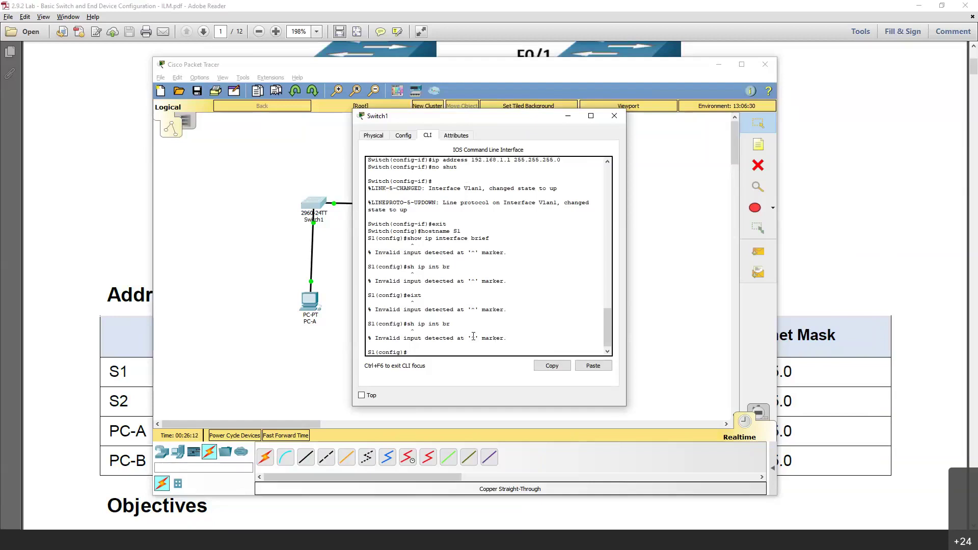
pyautogui.click(613, 117)
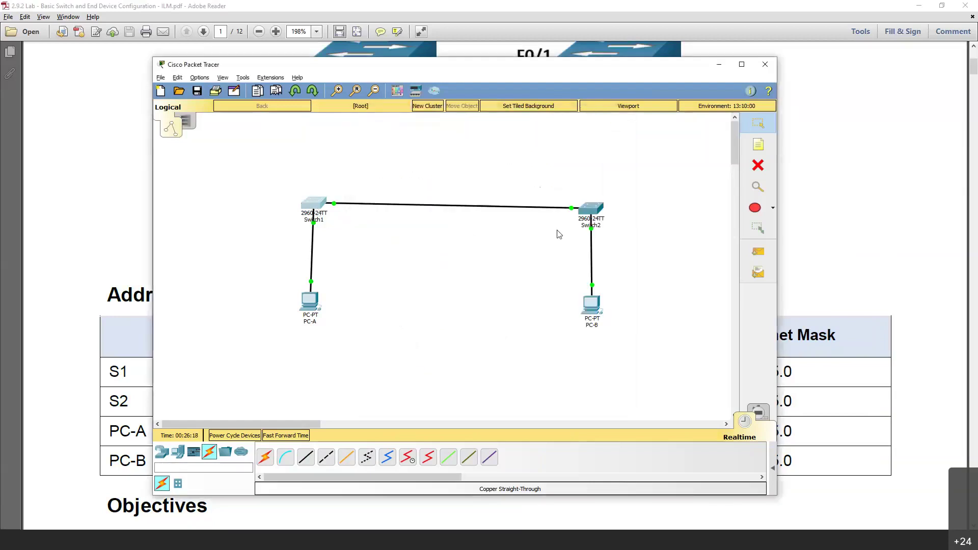
# Step: Align Switch2 level with Switch1 in the topology and open Switch2's command line
pyautogui.moveTo(585, 212); pyautogui.dragTo(582, 206)
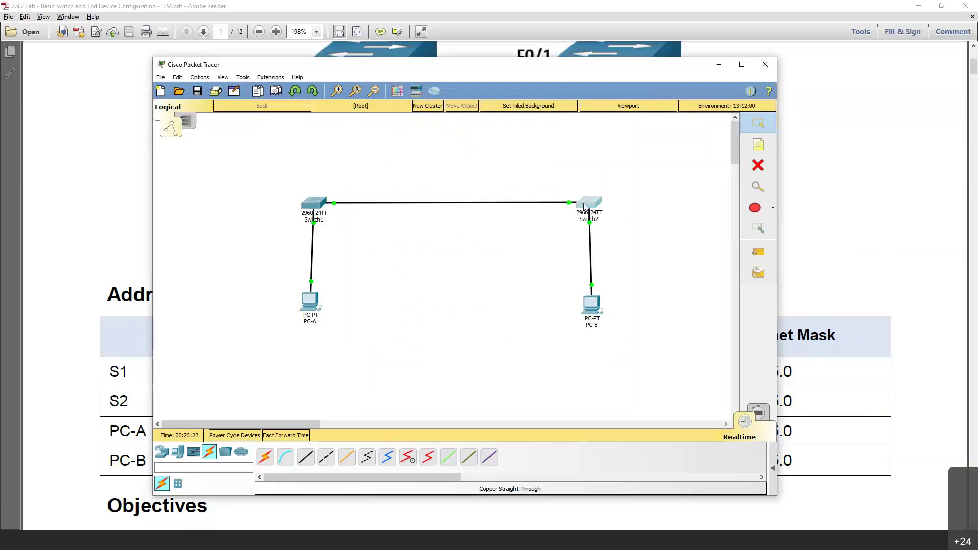
pyautogui.click(585, 205)
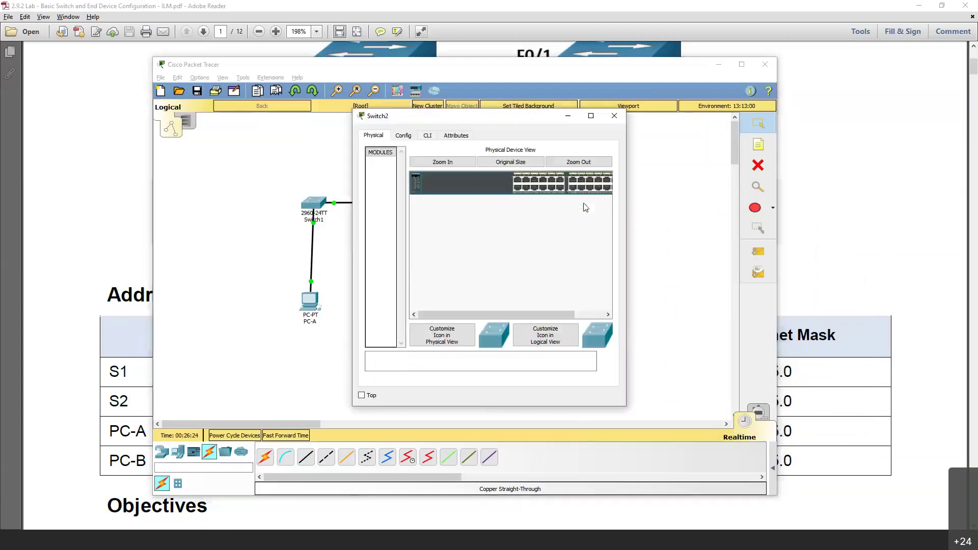
pyautogui.click(407, 137)
pyautogui.click(427, 136)
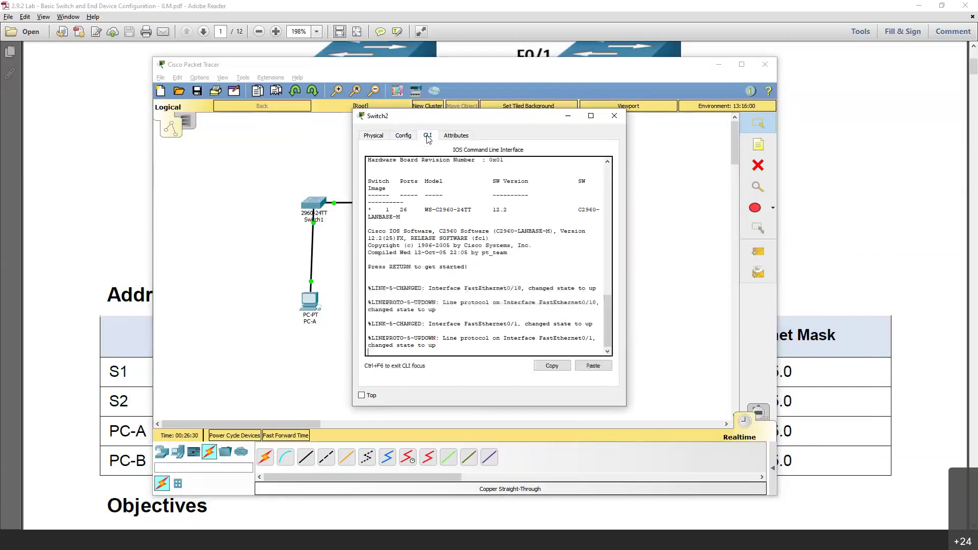
# Step: Enter global configuration mode on Switch2 and set its hostname to S2
pyautogui.press('Return')
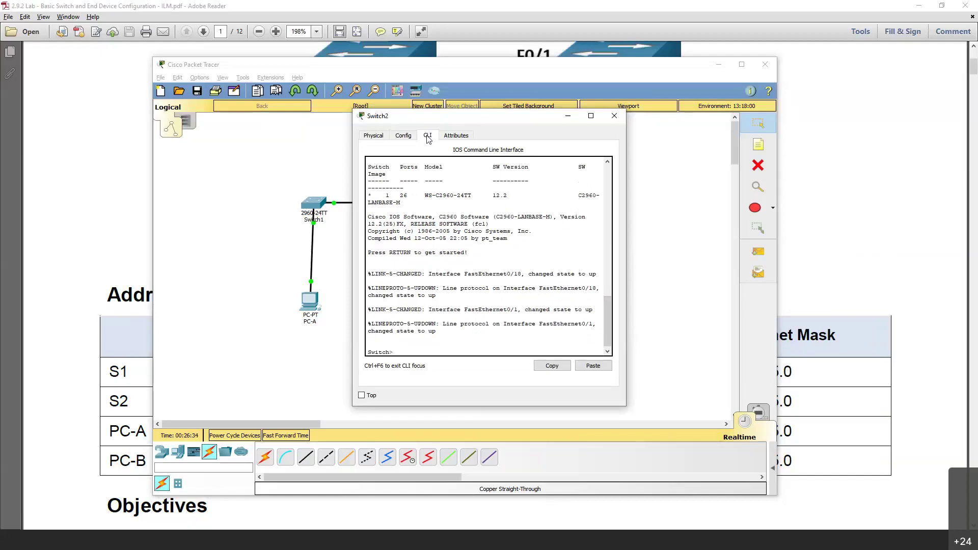
pyautogui.write('en')
pyautogui.press('Return')
pyautogui.write('conf t')
pyautogui.press('Return')
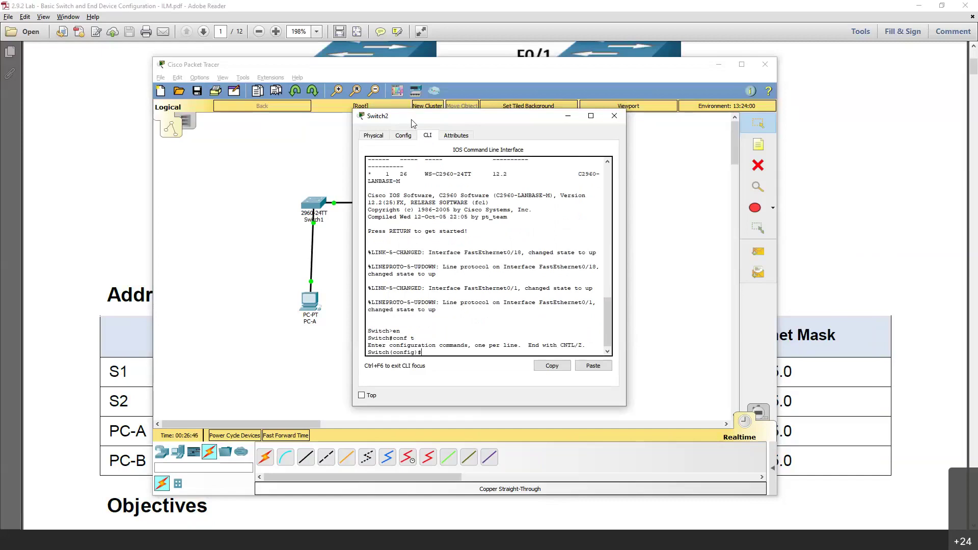
pyautogui.write('stname')
pyautogui.write('S2')
pyautogui.press('Return')
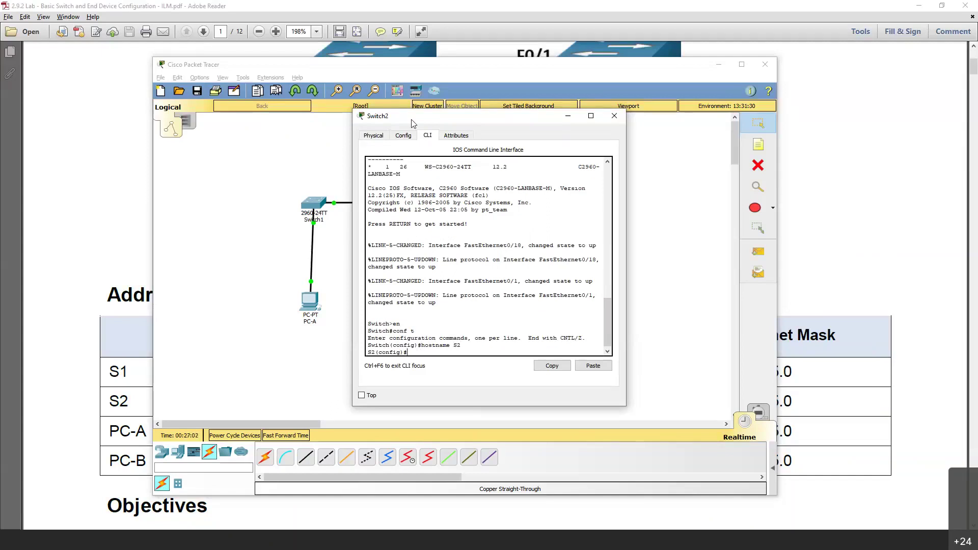
# Step: Assign S2's VLAN 1 interface the IP address 192.168.1.2 with mask 255.255.255.0 and enable the interface
pyautogui.write('int vlan 1')
pyautogui.press('Return')
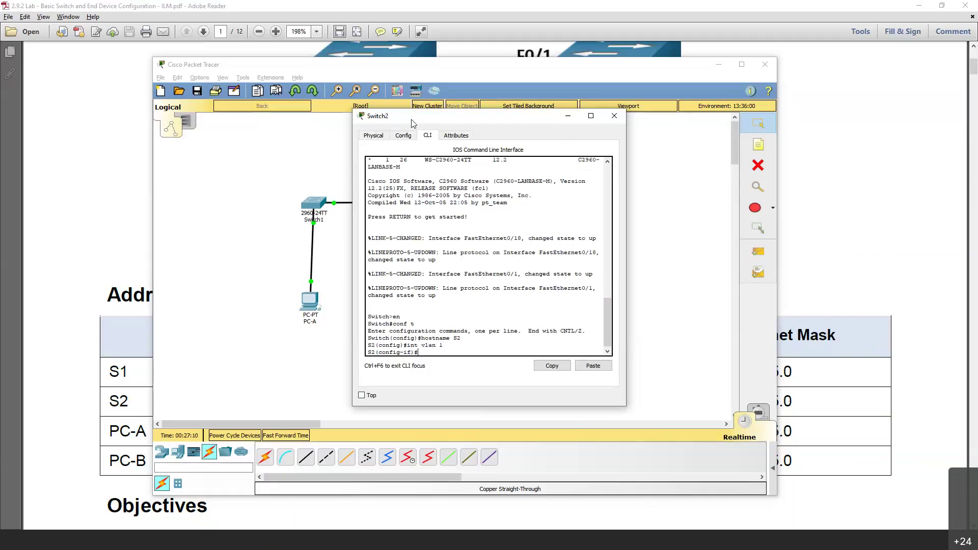
pyautogui.write('ip')
pyautogui.write(' addres')
pyautogui.write('s 192')
pyautogui.write('.168.1.')
pyautogui.write('55')
pyautogui.write('.2')
pyautogui.write('66')
pyautogui.press('BackSpace')
pyautogui.press('BackSpace')
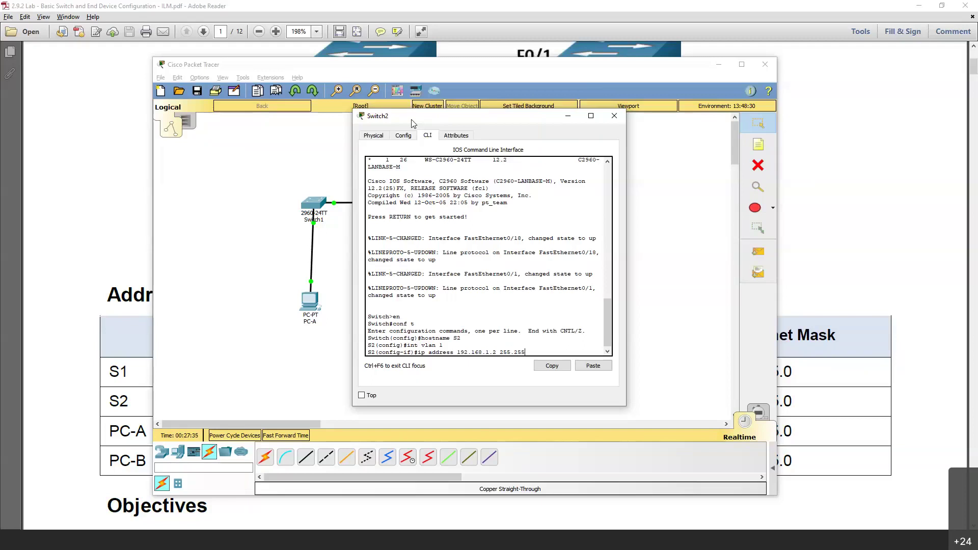
pyautogui.write('55.255.')
pyautogui.press('Return')
pyautogui.write('no shut')
pyautogui.press('Return')
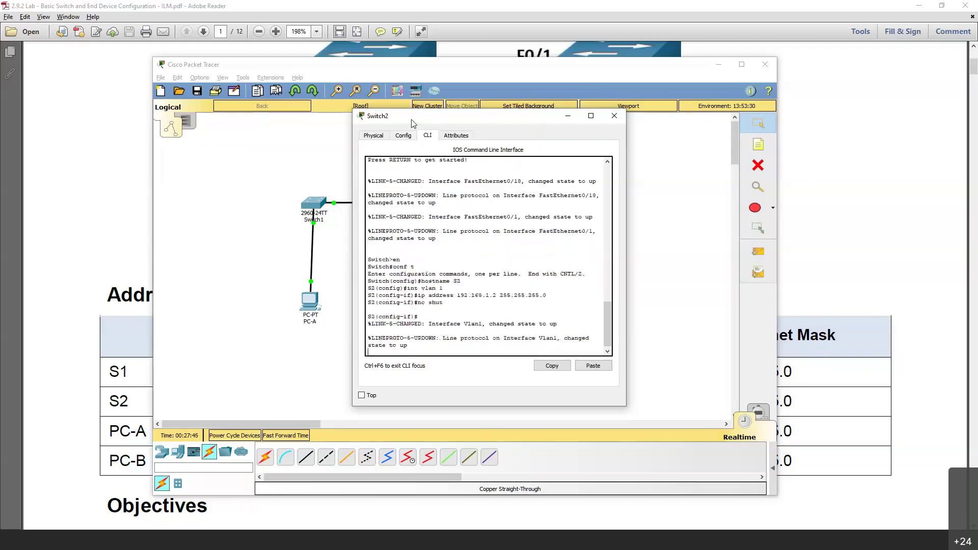
pyautogui.press('Return')
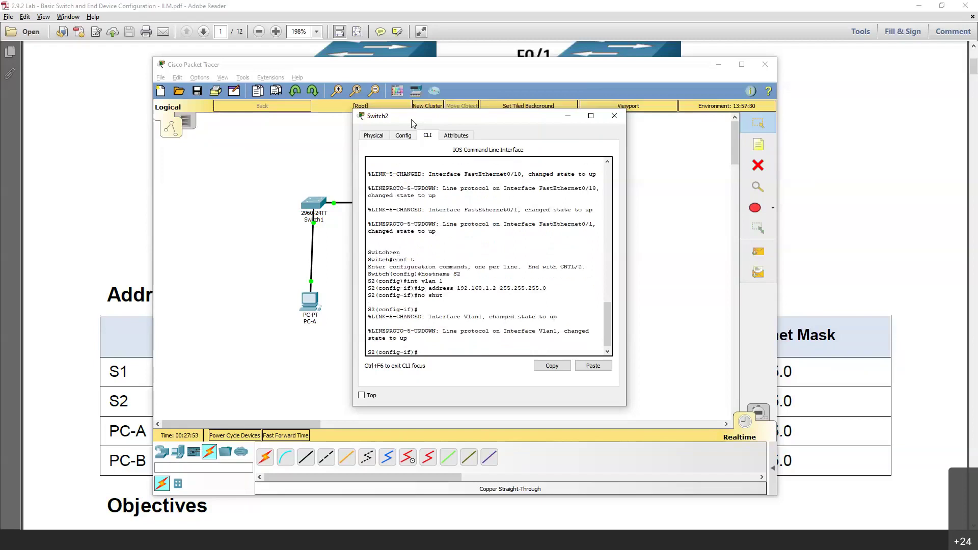
# Step: Exit S2's interface and global configuration modes back to privileged EXEC mode
pyautogui.write('exit')
pyautogui.press('Return')
pyautogui.write('exit')
pyautogui.press('Return')
pyautogui.press('Return')
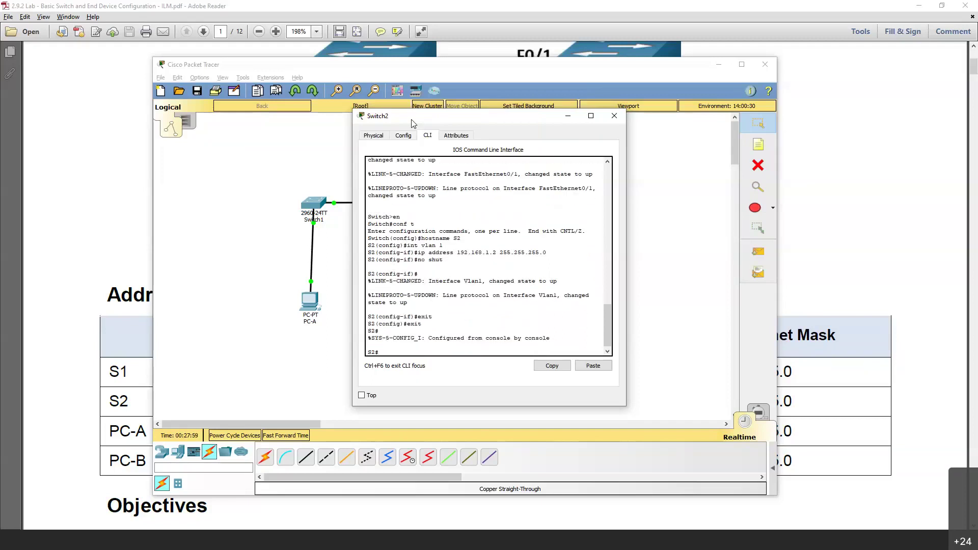
# Step: Display S2's brief IP interface summary and read it through to the Vlan1 entry
pyautogui.write('sh ip int br')
pyautogui.press('Return')
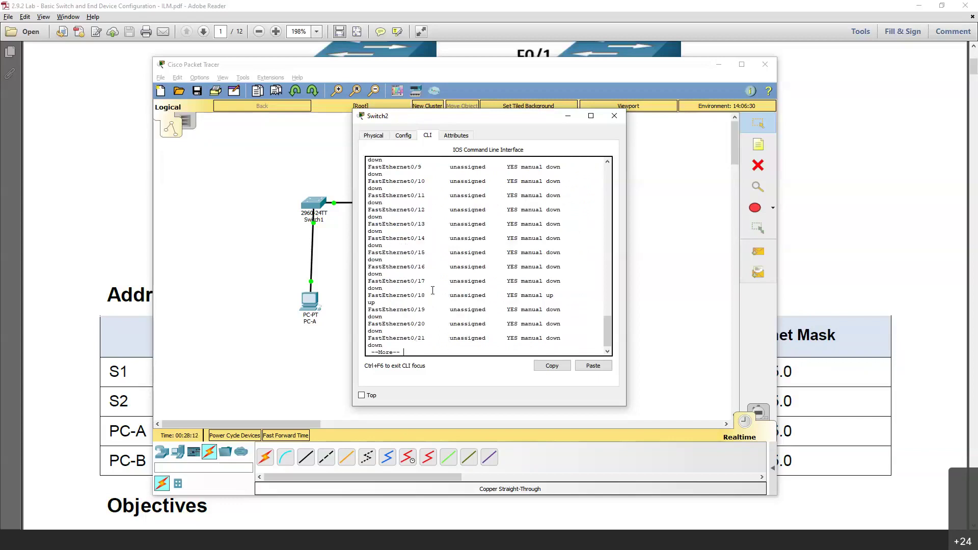
pyautogui.scroll(8, 433, 290)
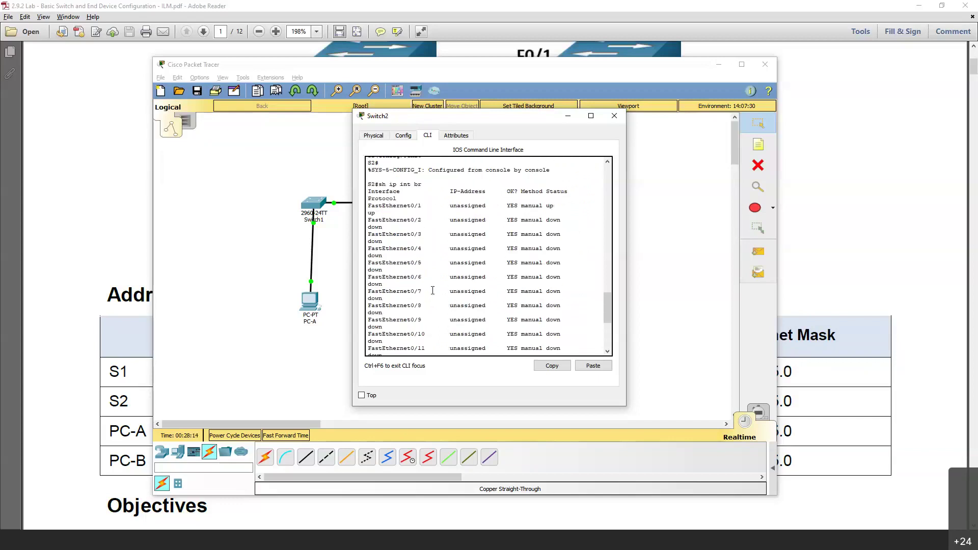
pyautogui.scroll(2, 435, 290)
pyautogui.scroll(-10, 435, 289)
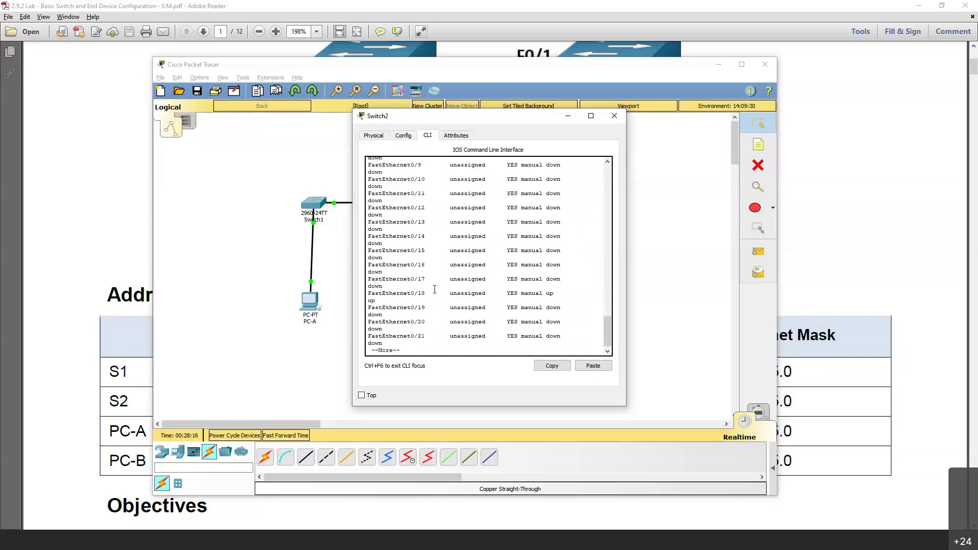
pyautogui.press('Return')
pyautogui.press('Return')
pyautogui.press('Return')
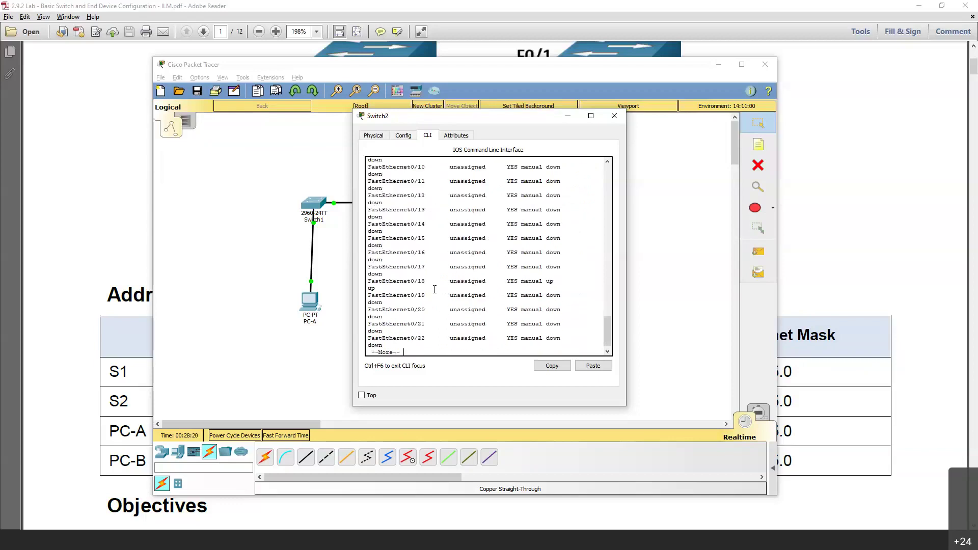
pyautogui.press('space')
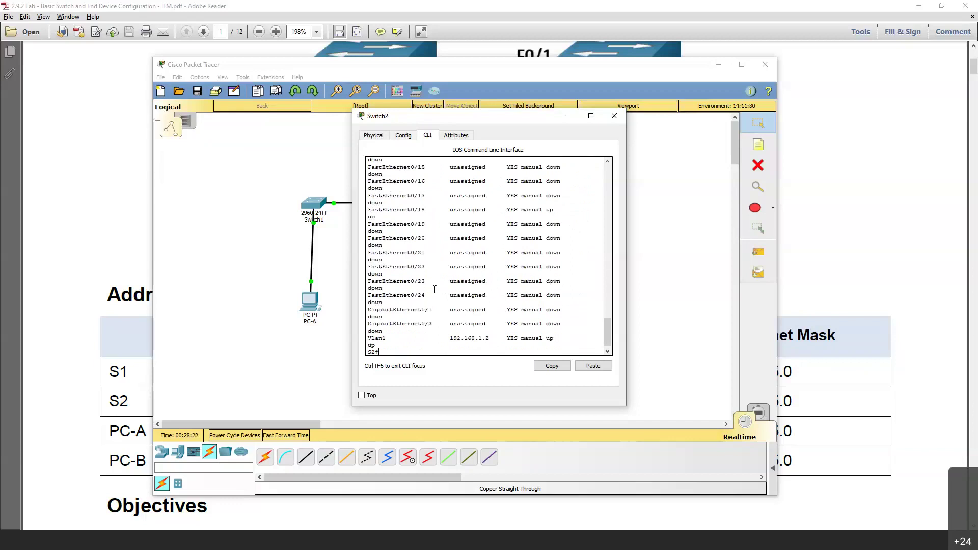
# Step: Return Switch1 to privileged EXEC mode and check the Vlan1 entry in its brief IP interface summary
pyautogui.click(614, 116)
pyautogui.click(319, 206)
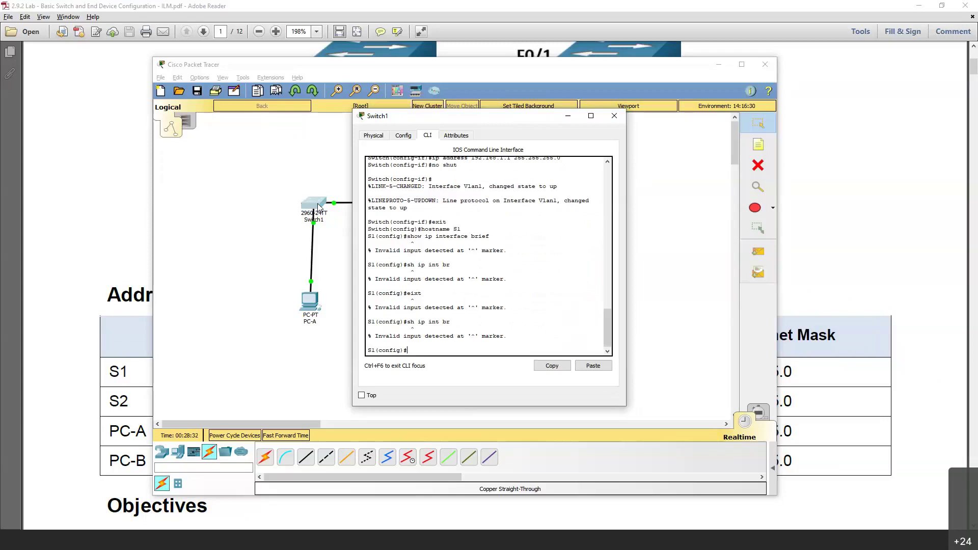
pyautogui.write('exit')
pyautogui.press('Return')
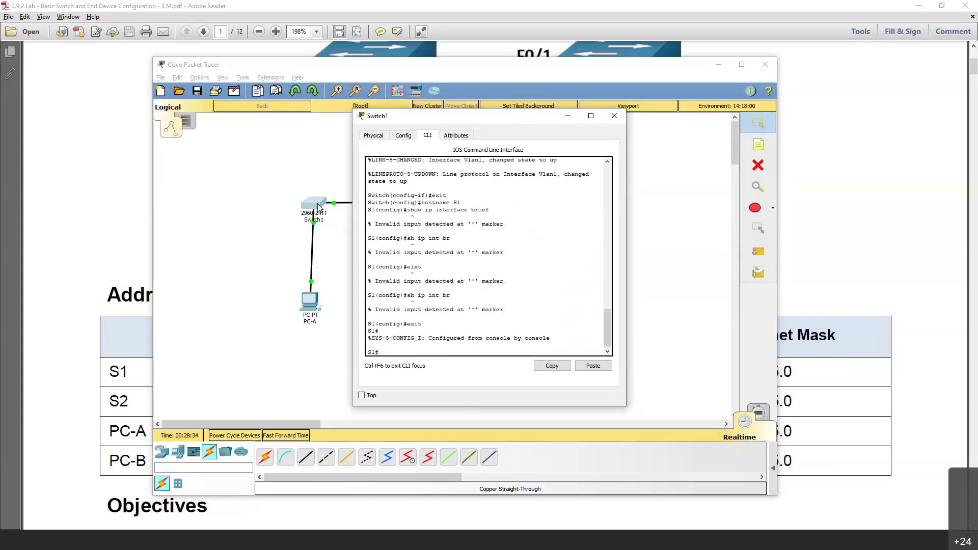
pyautogui.write('sh ip int br')
pyautogui.press('Return')
pyautogui.press('space')
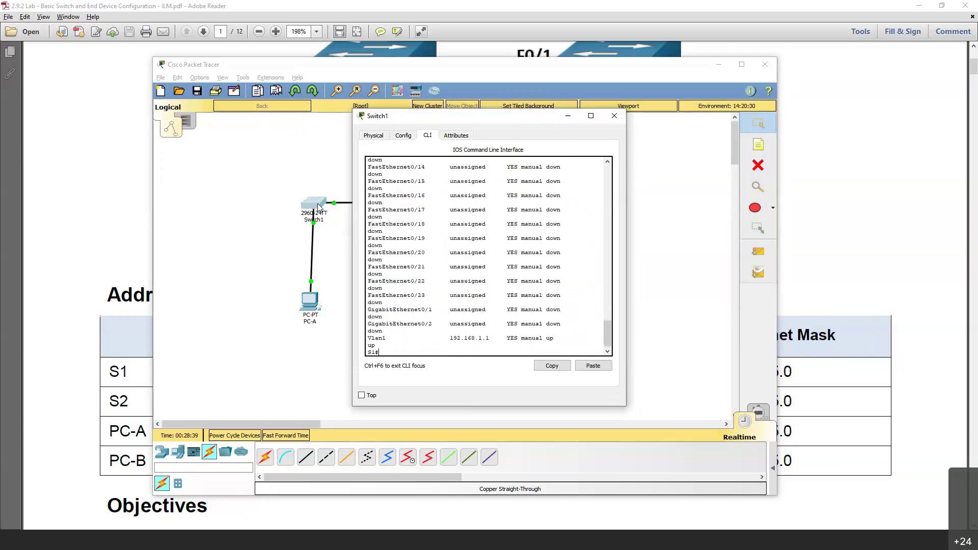
pyautogui.press('Return')
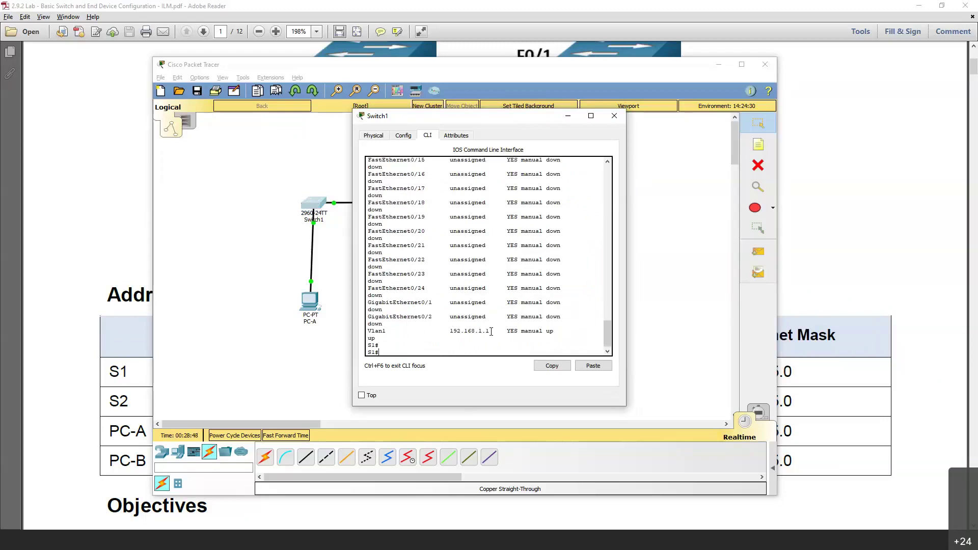
pyautogui.click(614, 116)
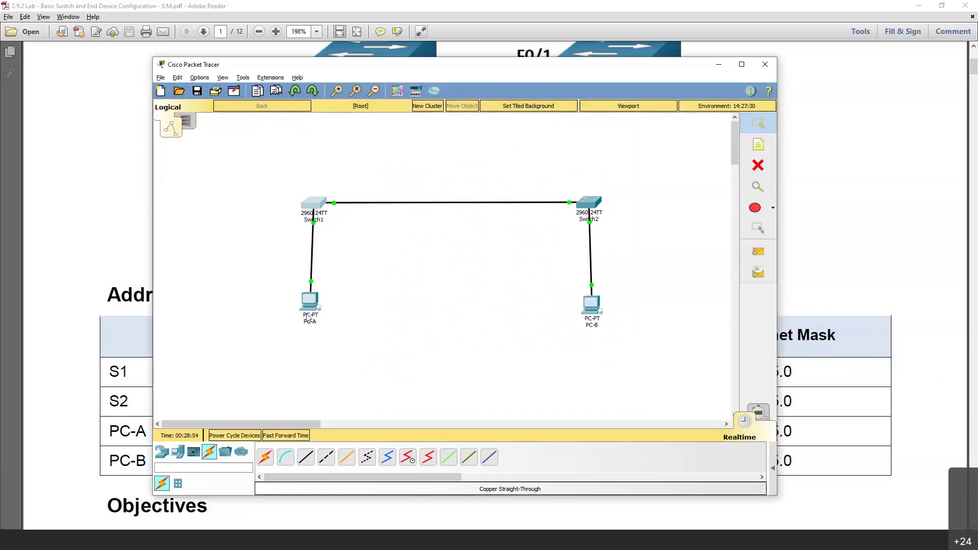
# Step: Change Switch1's display name to S1 and close its configuration window
pyautogui.moveTo(308, 318)
pyautogui.click(320, 220)
pyautogui.click(400, 136)
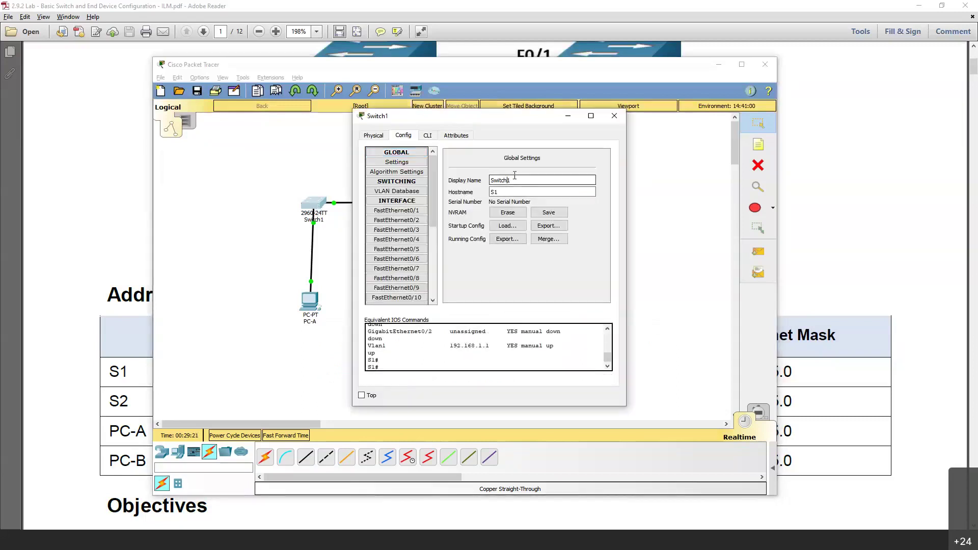
pyautogui.press('BackSpace')
pyautogui.press('BackSpace')
pyautogui.press('BackSpace')
pyautogui.press('BackSpace')
pyautogui.press('BackSpace')
pyautogui.click(614, 116)
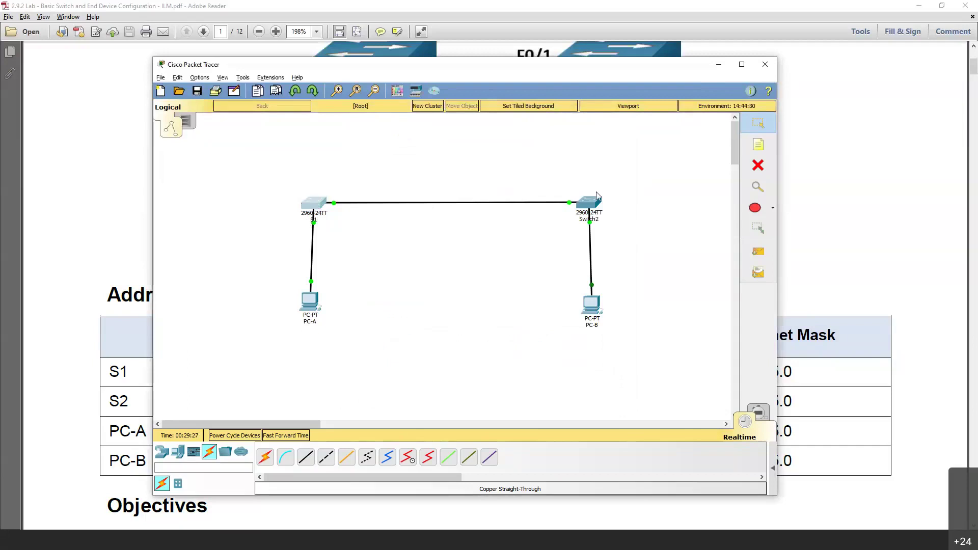
# Step: Change Switch2's display name to S2 and close its configuration window
pyautogui.click(589, 203)
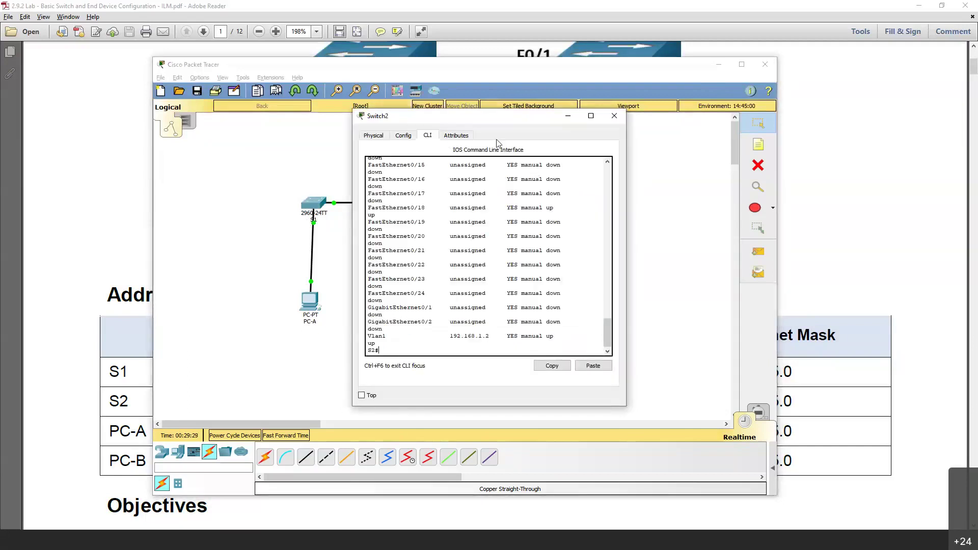
pyautogui.click(403, 136)
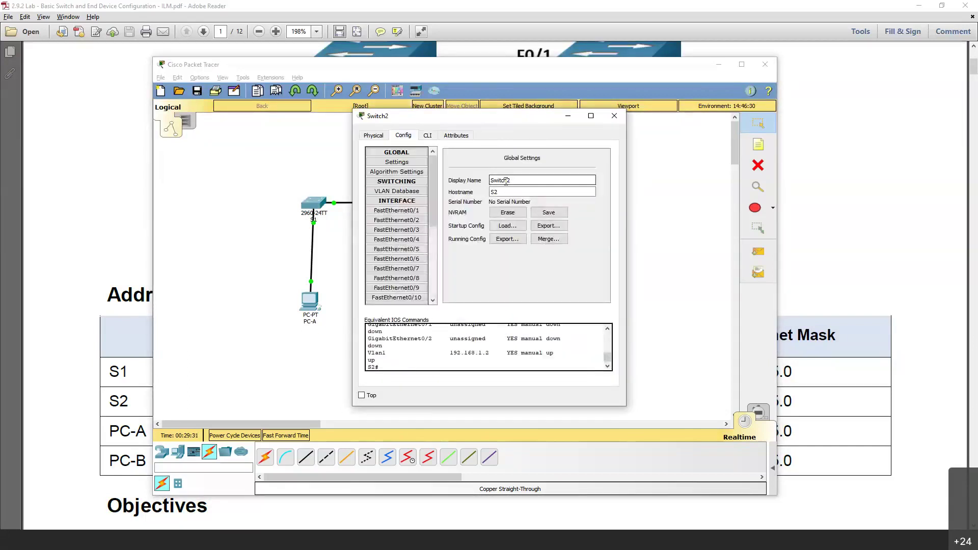
pyautogui.press('BackSpace')
pyautogui.press('BackSpace')
pyautogui.press('BackSpace')
pyautogui.press('BackSpace')
pyautogui.press('BackSpace')
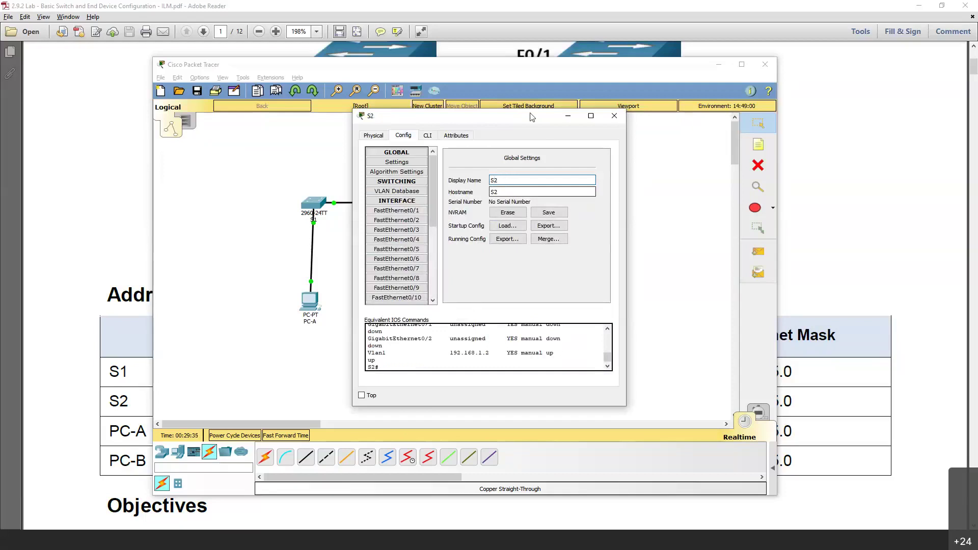
pyautogui.click(614, 116)
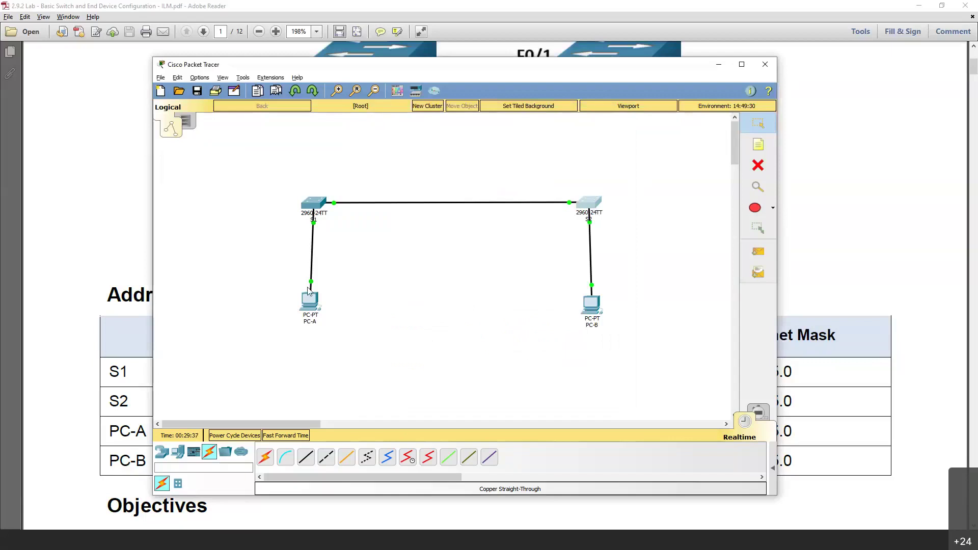
# Step: Ping 192.168.1.10 from PC-A's Command Prompt and reposition the PC-A window over the topology
pyautogui.click(316, 305)
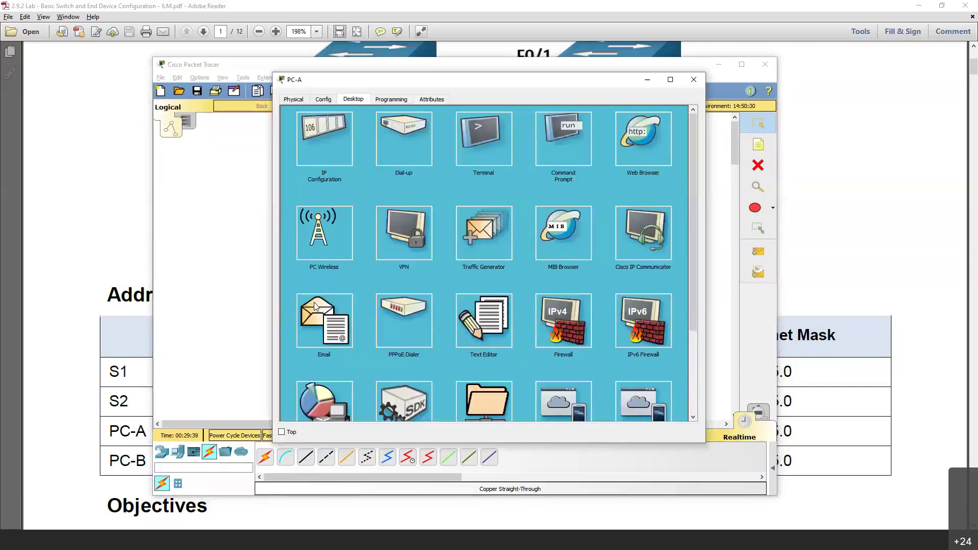
pyautogui.click(564, 143)
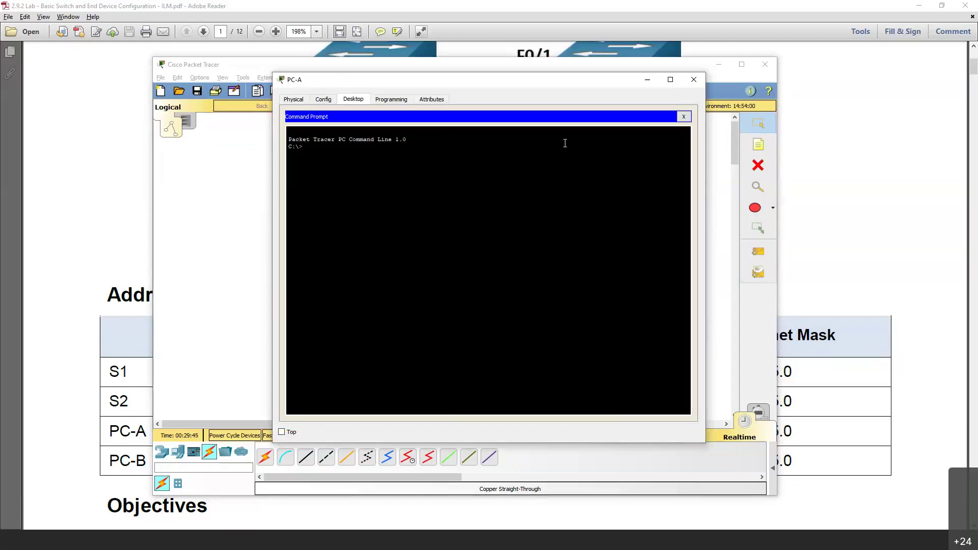
pyautogui.write('ping')
pyautogui.write('192.168.1.10')
pyautogui.press('Return')
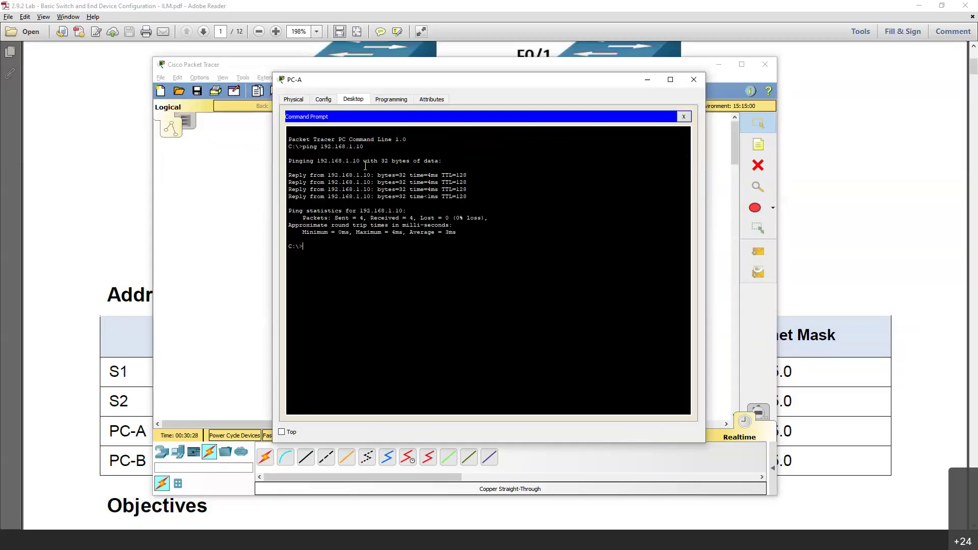
pyautogui.moveTo(389, 79); pyautogui.dragTo(463, 95)
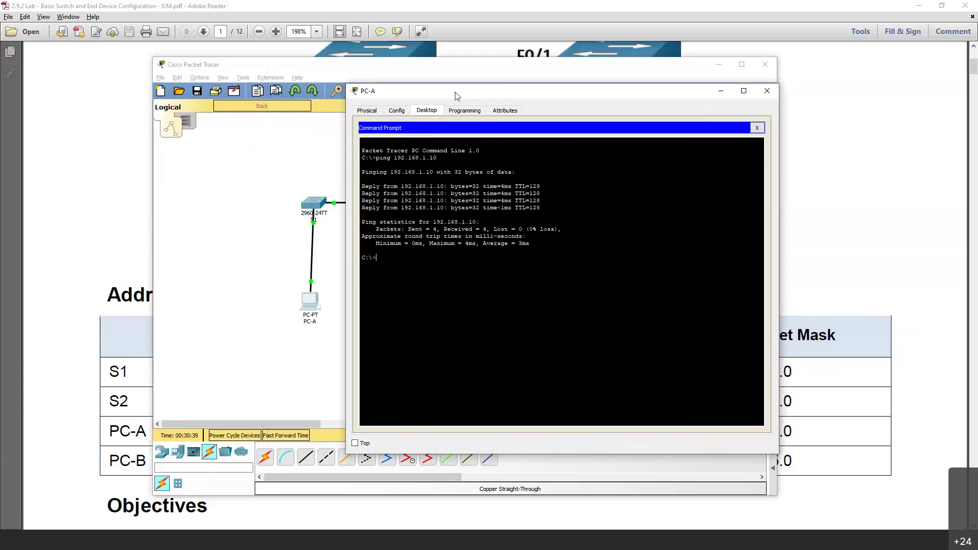
pyautogui.moveTo(456, 93); pyautogui.dragTo(406, 89)
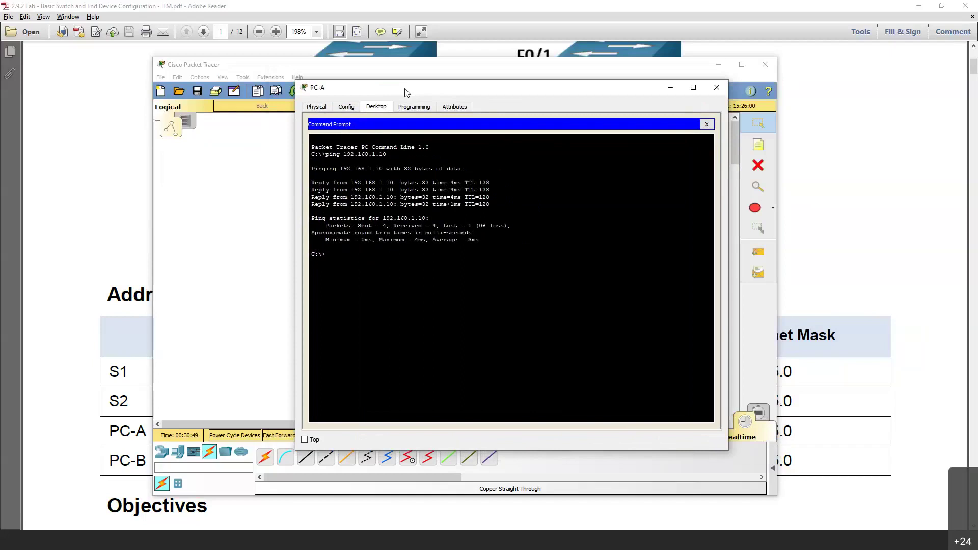
# Step: Ping S1's address 192.168.1.1 from PC-A twice to test the connection to the switch
pyautogui.press('Up')
pyautogui.press('BackSpace')
pyautogui.press('BackSpace')
pyautogui.press('Return')
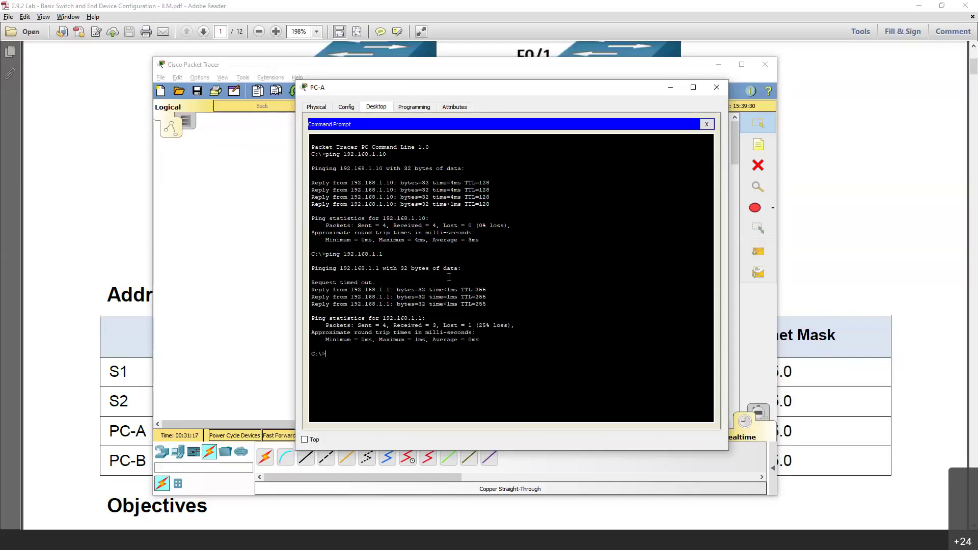
pyautogui.press('Up')
pyautogui.press('Return')
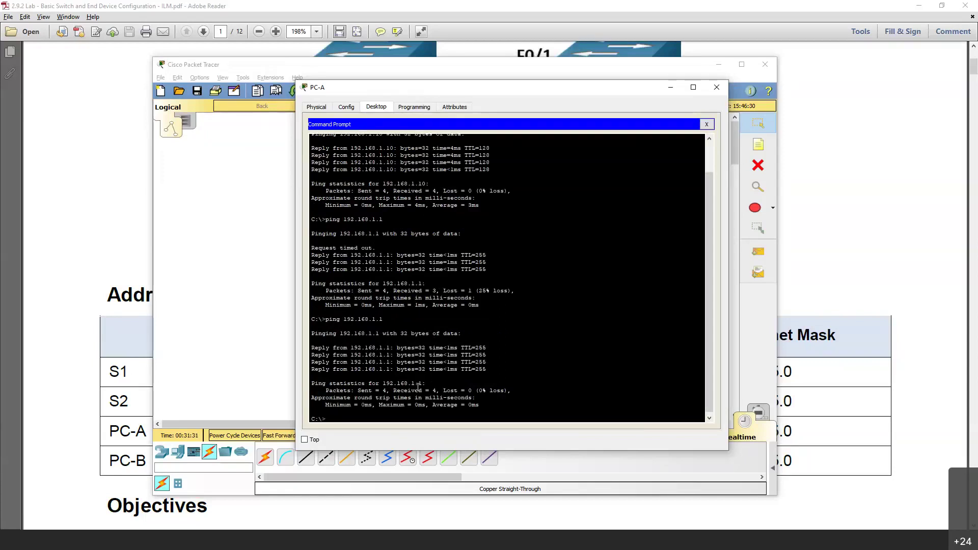
# Step: Try to clear PC-A's Command Prompt with the cls and clear commands
pyautogui.write('cls')
pyautogui.press('Return')
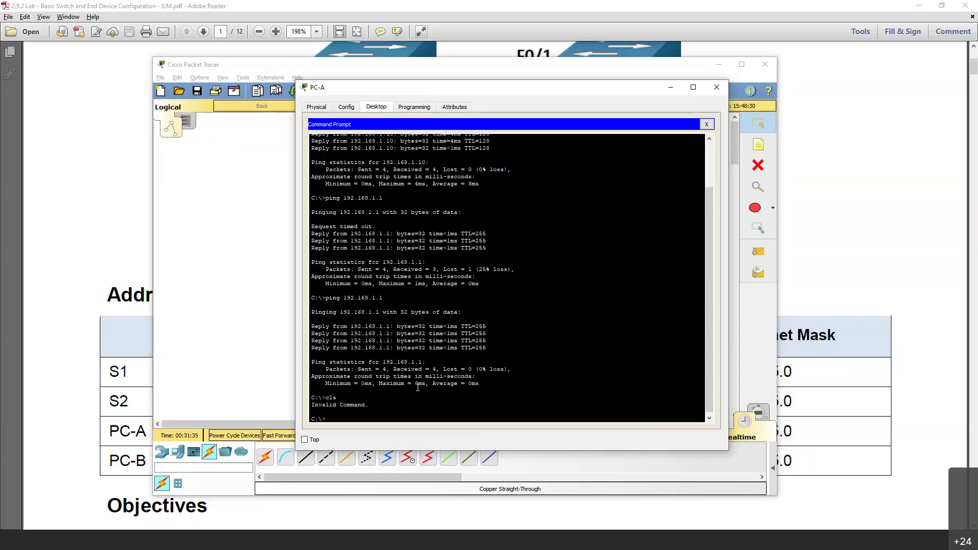
pyautogui.write('clear')
pyautogui.press('Return')
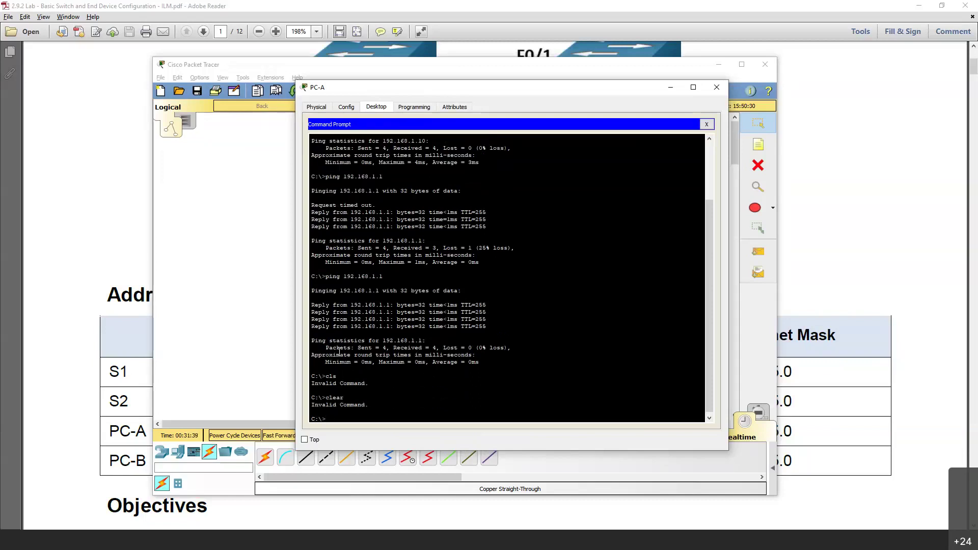
pyautogui.scroll(3, 345, 345)
pyautogui.scroll(-3, 344, 294)
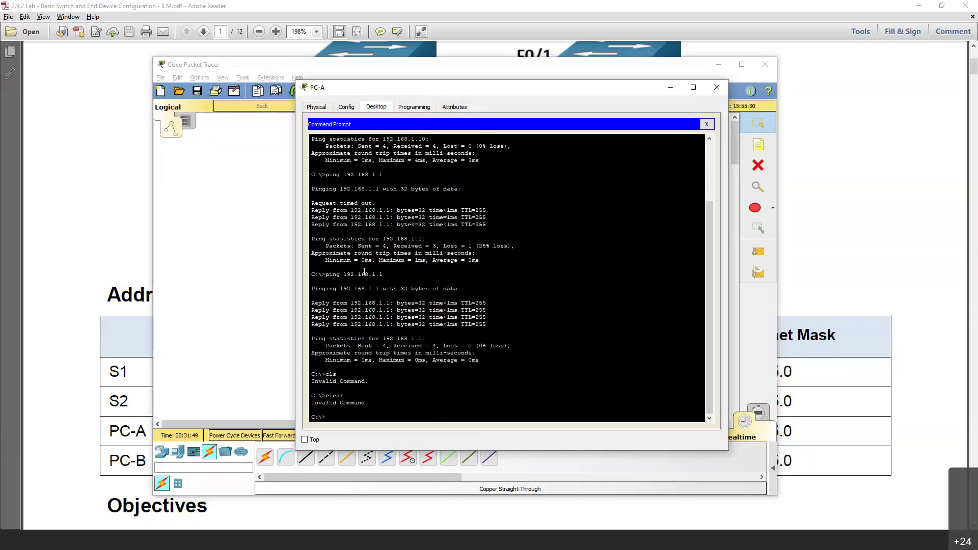
# Step: Run the ping to 192.168.1.1 two more times from PC-A, moving its window aside to reveal PC-B
pyautogui.write('ping 192.168.1.1')
pyautogui.press('Return')
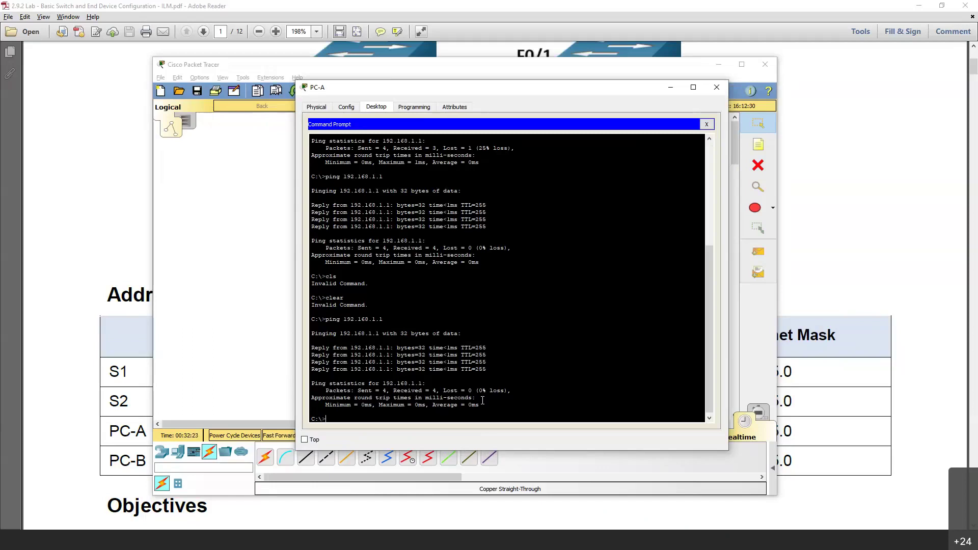
pyautogui.press('Up')
pyautogui.moveTo(530, 88); pyautogui.dragTo(599, 81)
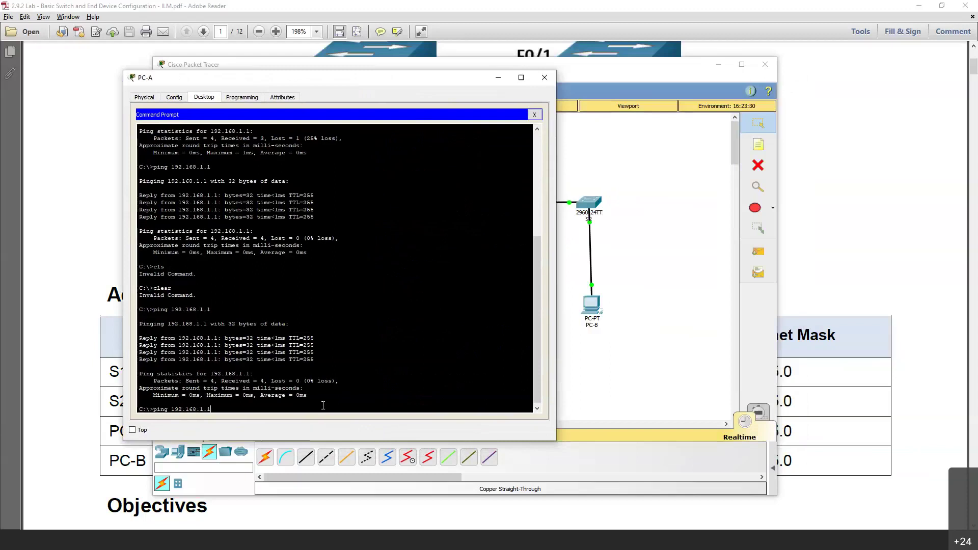
pyautogui.press('Return')
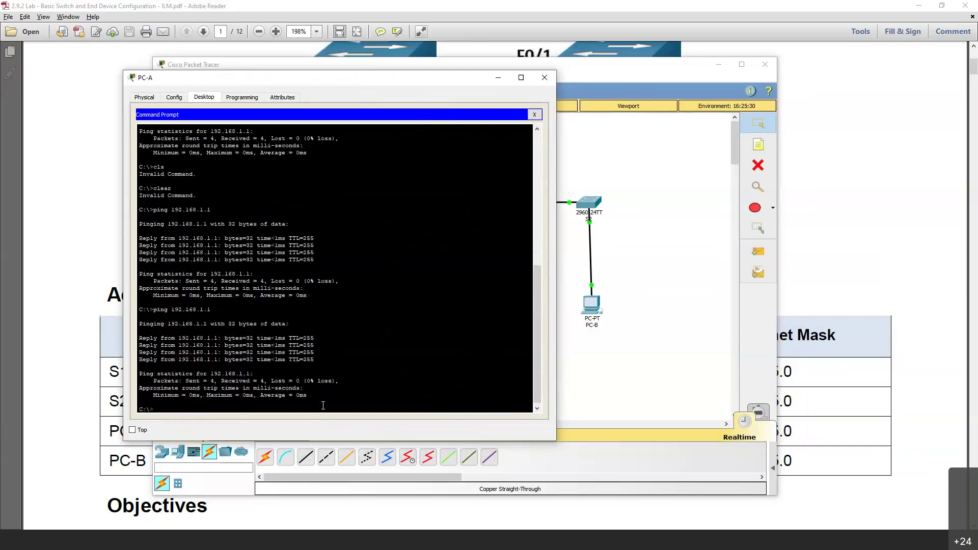
# Step: Push the earlier ping output out of view with a run of blank prompt lines and close PC-A's window
pyautogui.press('Return')
pyautogui.press('Return')
pyautogui.press('Return')
pyautogui.press('Return')
pyautogui.press('Return')
pyautogui.press('Return')
pyautogui.press('Return')
pyautogui.press('Return')
pyautogui.press('Return')
pyautogui.press('Return')
pyautogui.press('Return')
pyautogui.press('Return')
pyautogui.press('Return')
pyautogui.press('Return')
pyautogui.press('Return')
pyautogui.press('Return')
pyautogui.press('Return')
pyautogui.press('Return')
pyautogui.press('Return')
pyautogui.press('Return')
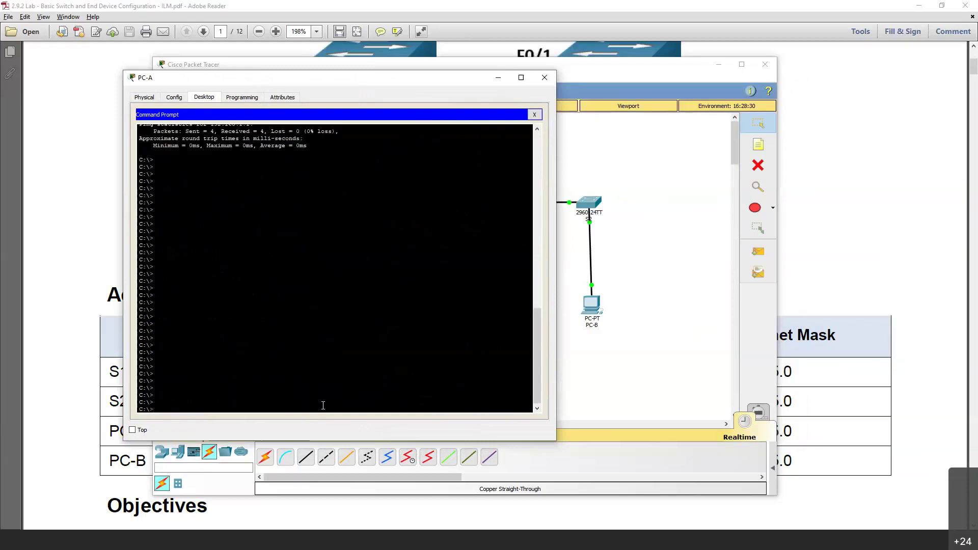
pyautogui.click(544, 77)
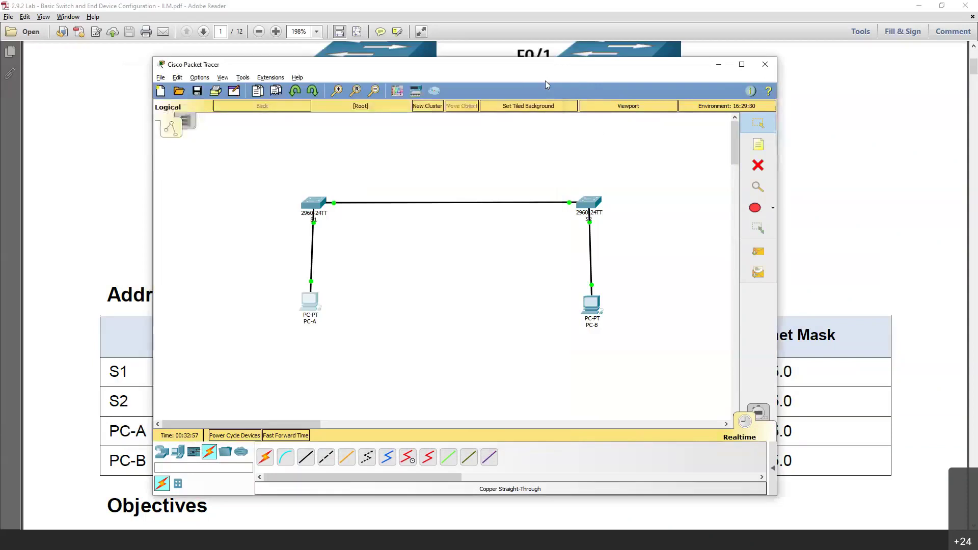
pyautogui.click(310, 301)
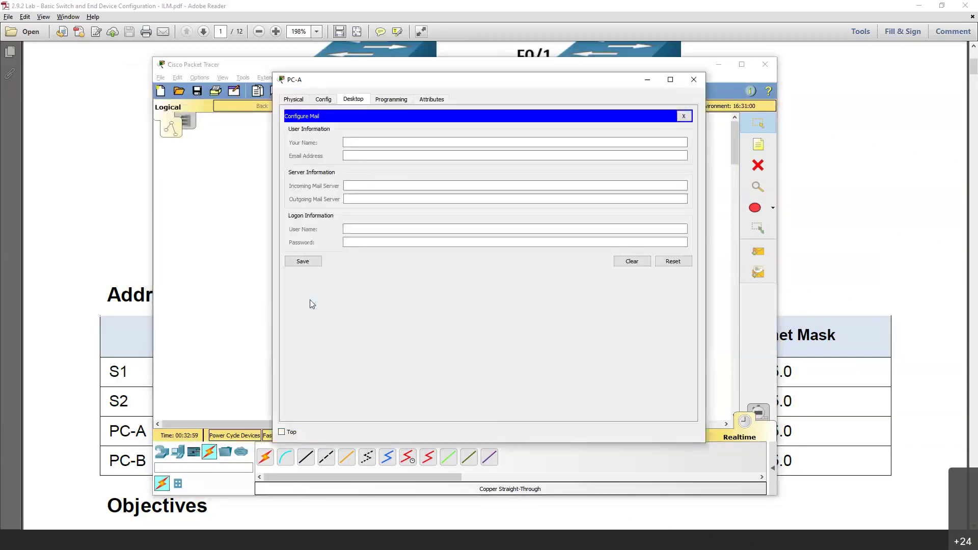
pyautogui.click(332, 100)
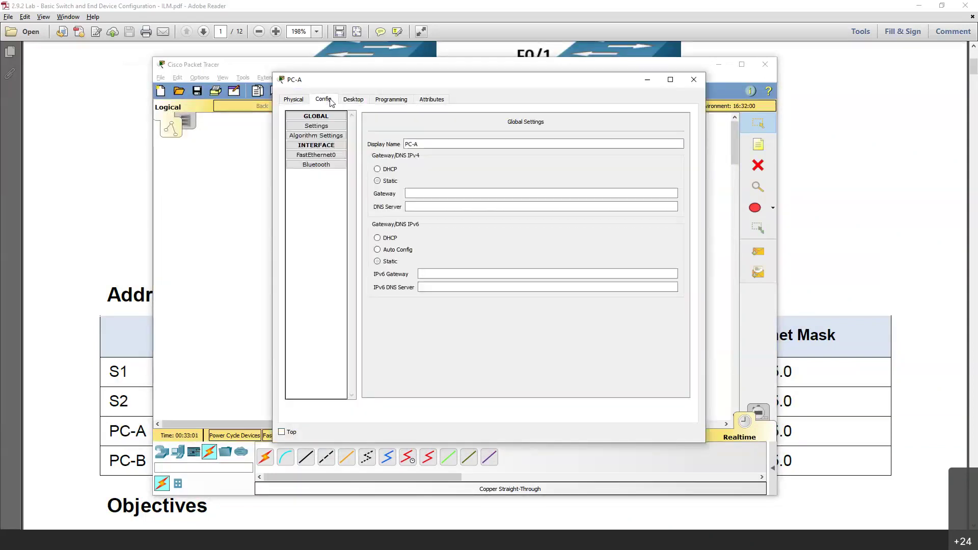
pyautogui.click(383, 101)
pyautogui.click(354, 99)
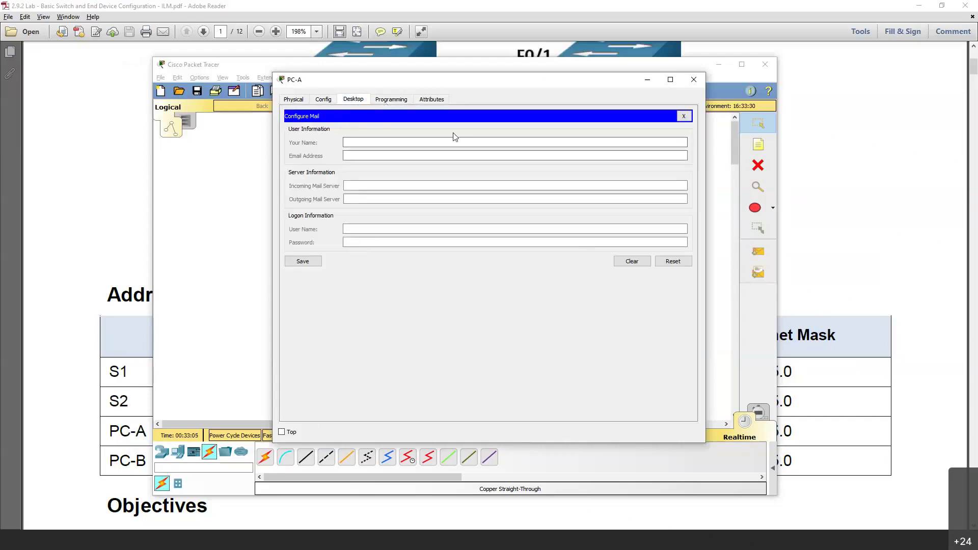
pyautogui.click(324, 101)
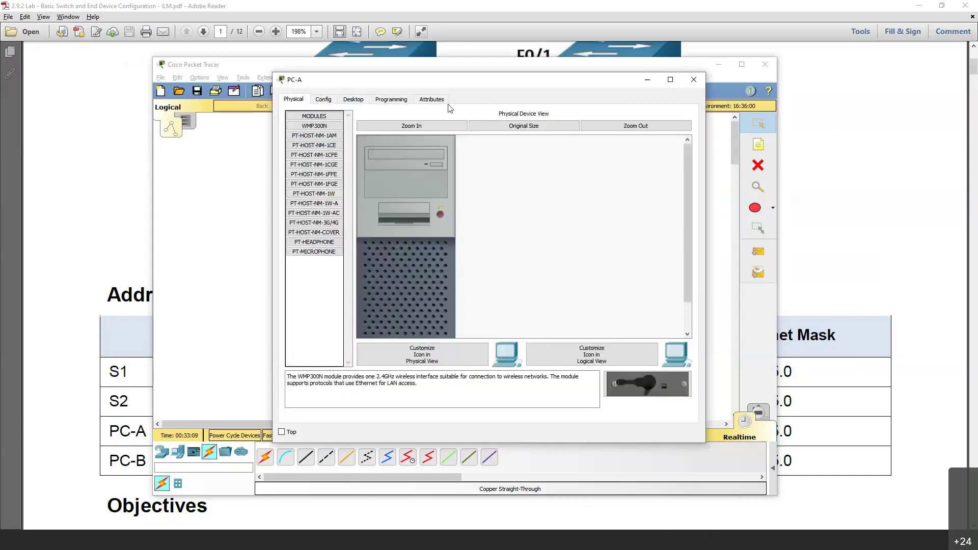
pyautogui.click(694, 80)
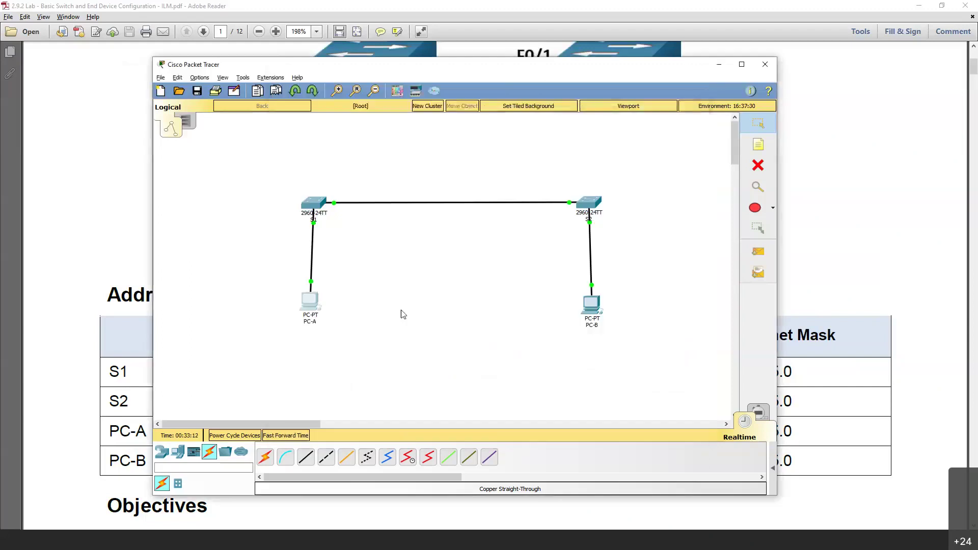
# Step: Reopen PC-A's Command Prompt, ping S2's address 192.168.1.2 twice, and move the window clear of PC-B
pyautogui.click(314, 301)
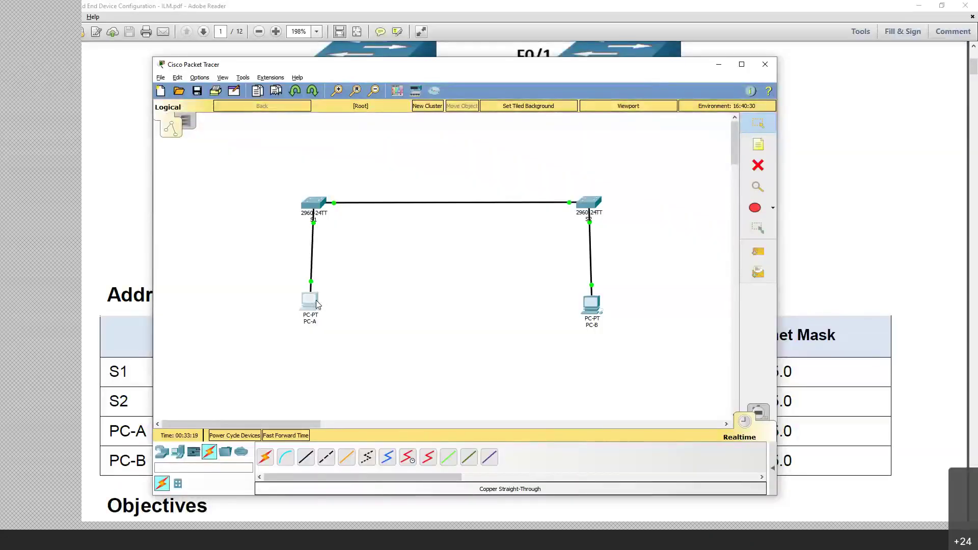
pyautogui.click(315, 303)
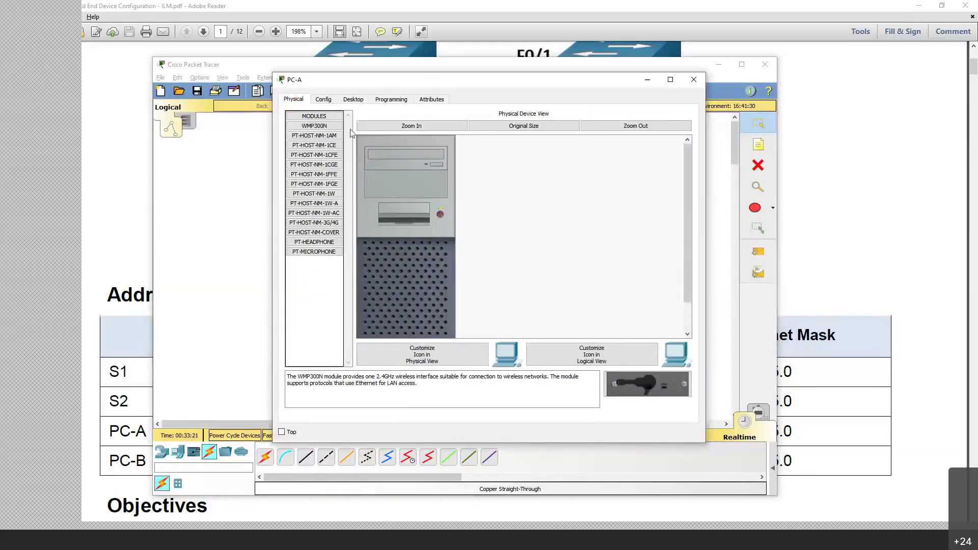
pyautogui.click(324, 99)
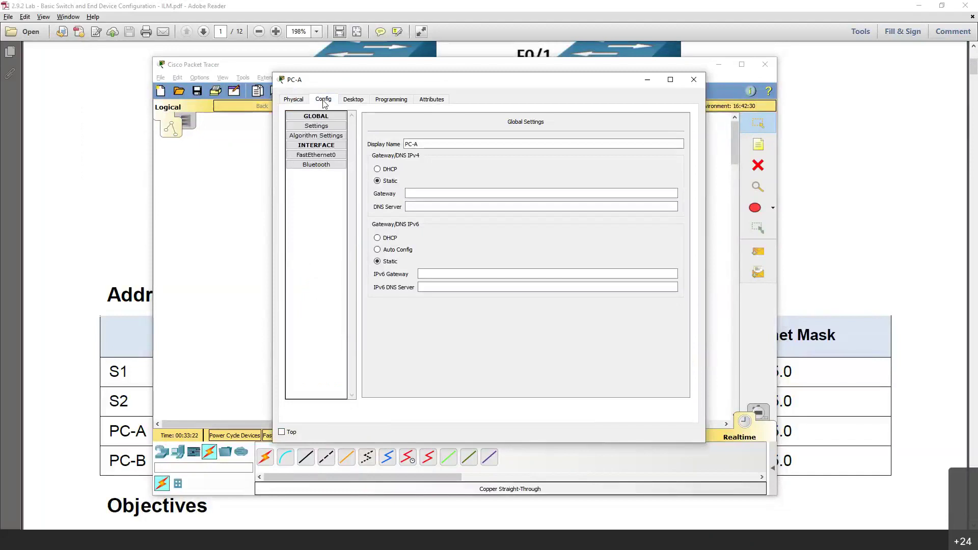
pyautogui.click(354, 101)
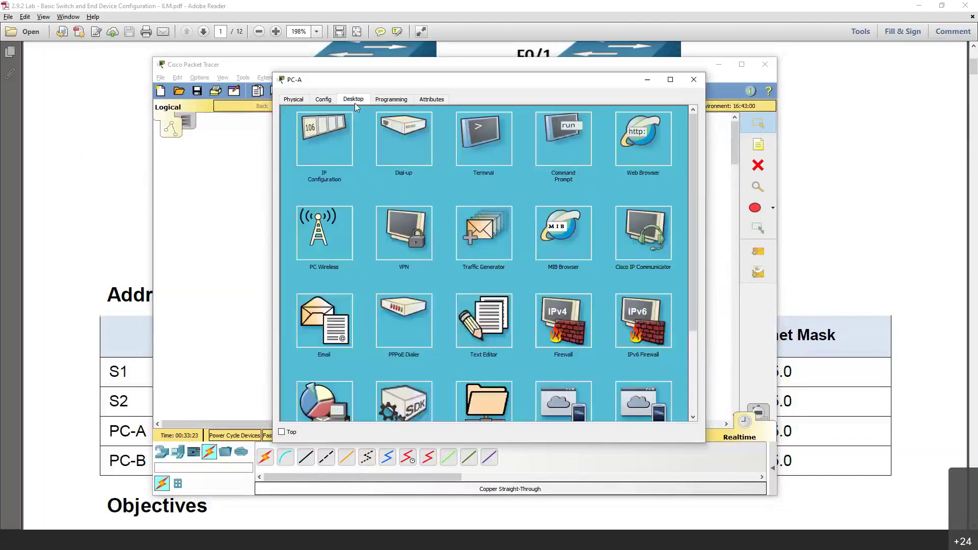
pyautogui.click(560, 144)
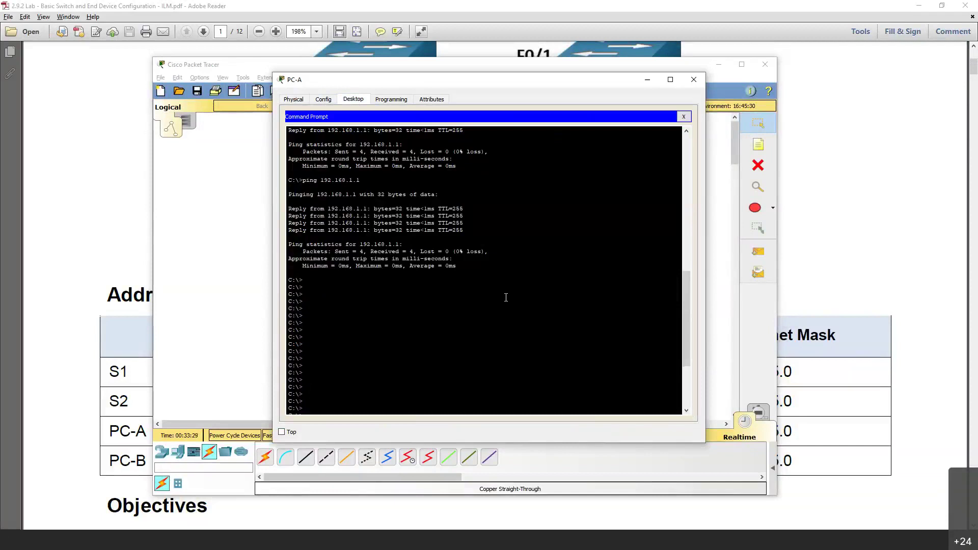
pyautogui.scroll(-5, 508, 297)
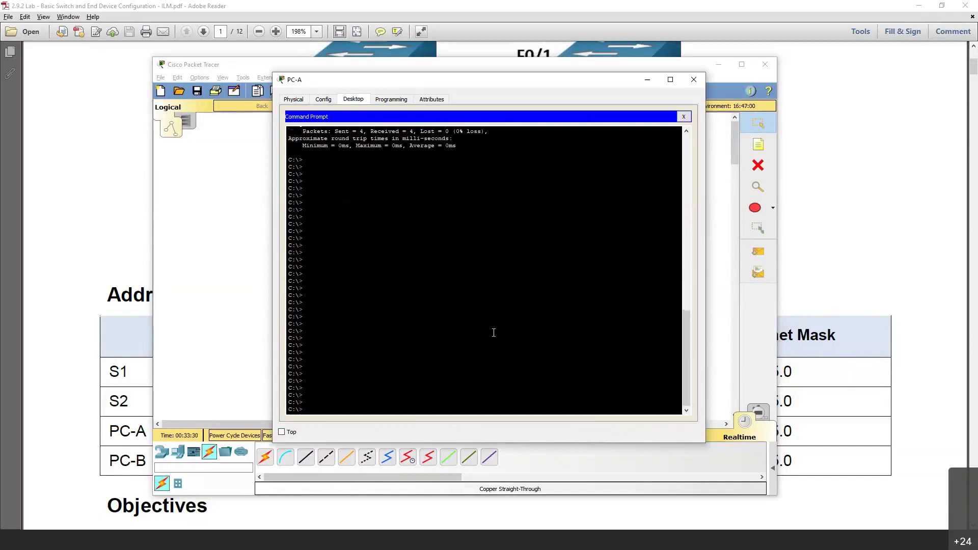
pyautogui.write('ping 192.168.1.2')
pyautogui.press('Return')
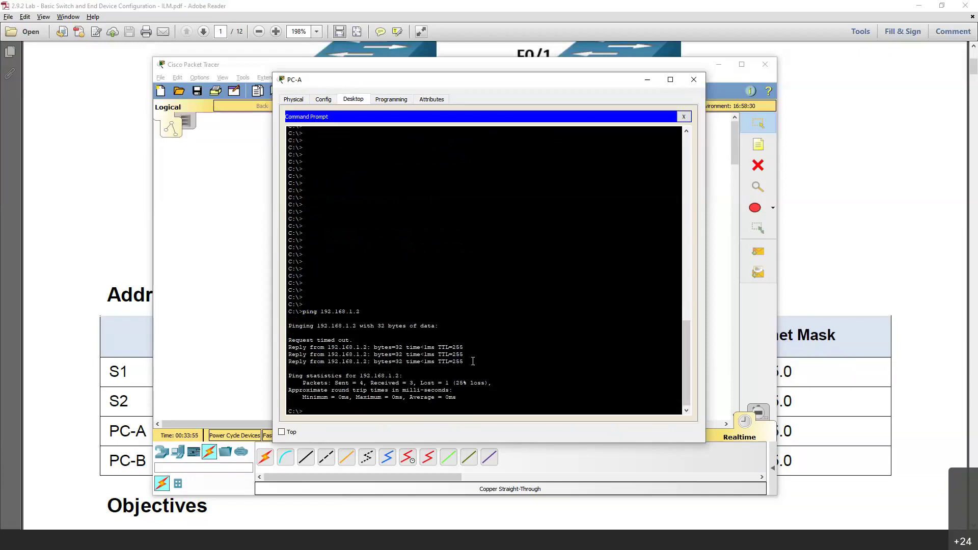
pyautogui.press('Up')
pyautogui.press('Return')
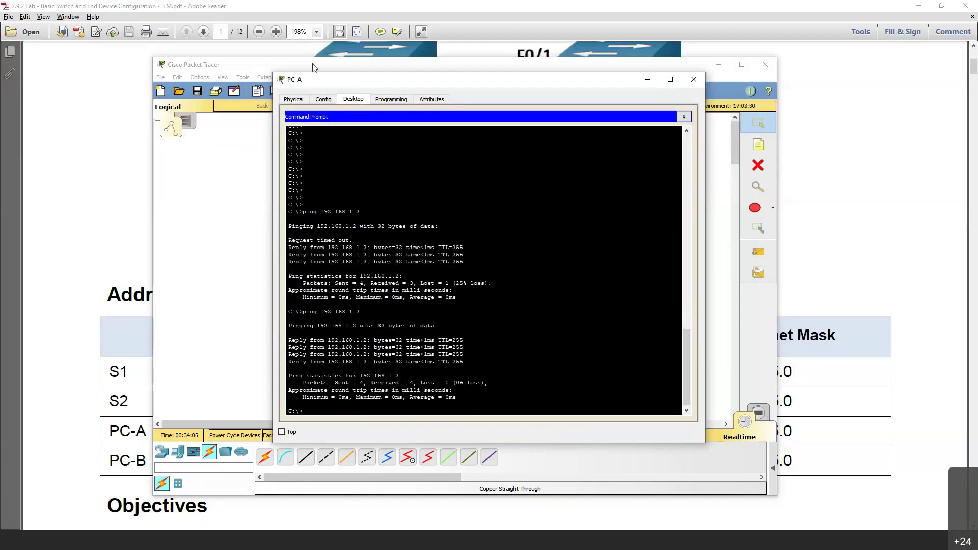
pyautogui.moveTo(415, 86); pyautogui.dragTo(558, 70)
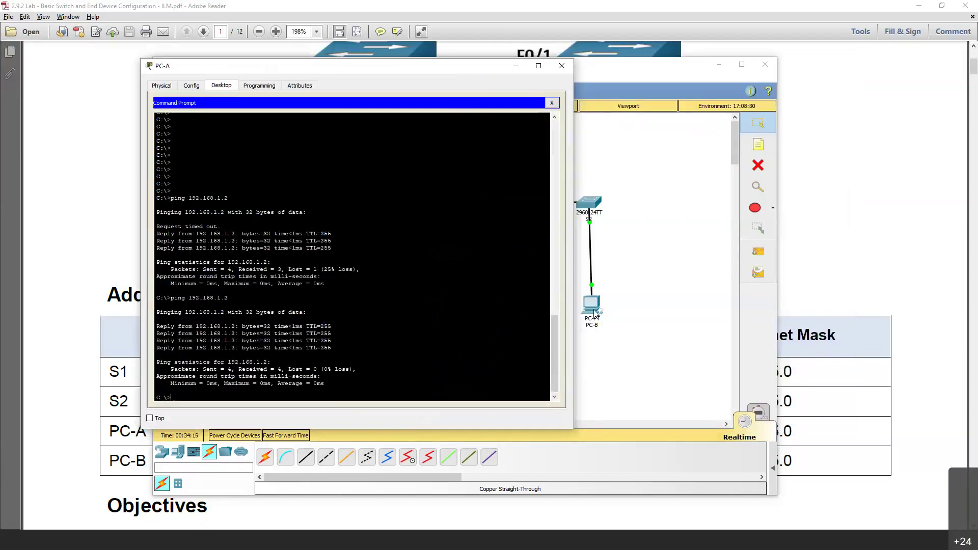
# Step: Ping PC-B's address 192.168.1.11 from PC-A's Command Prompt and close PC-A's window
pyautogui.press('Up')
pyautogui.press('BackSpace')
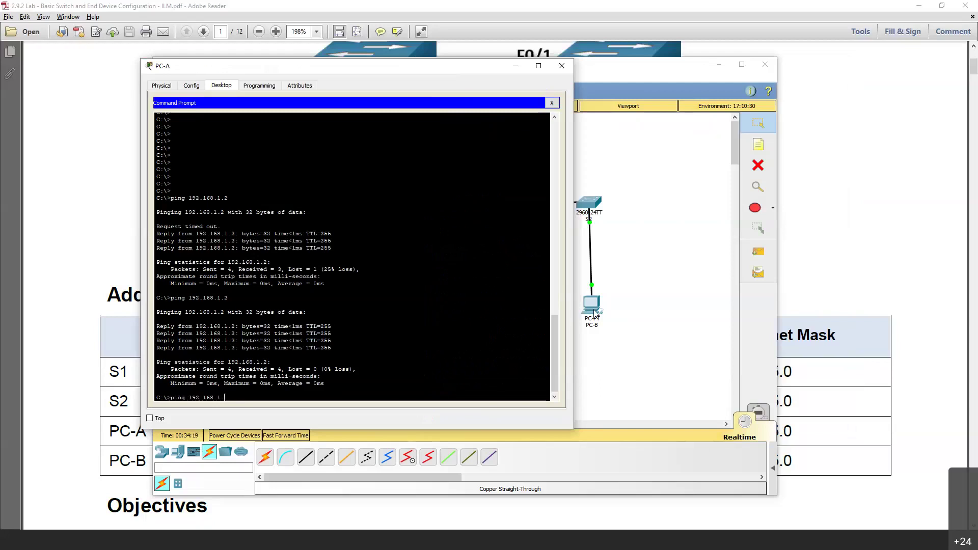
pyautogui.write('11')
pyautogui.press('Return')
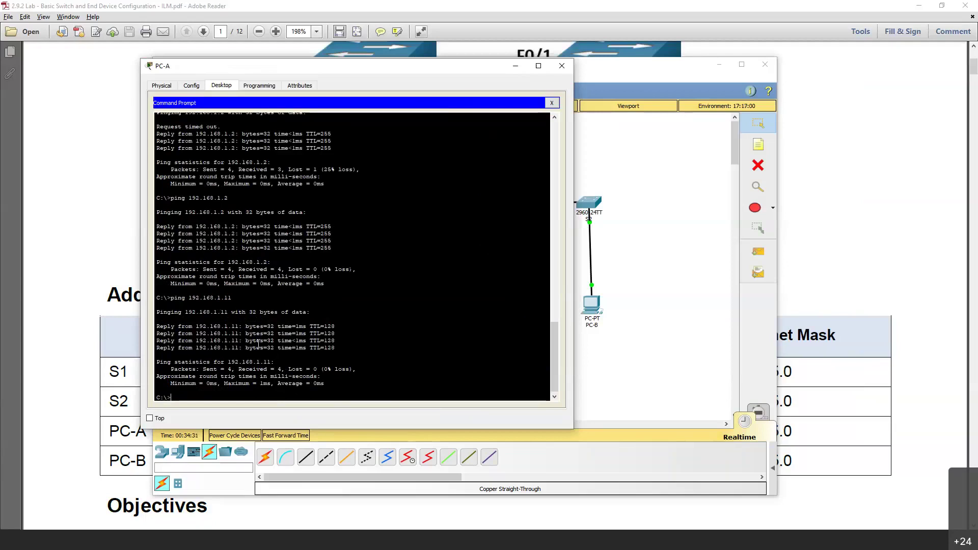
pyautogui.click(562, 65)
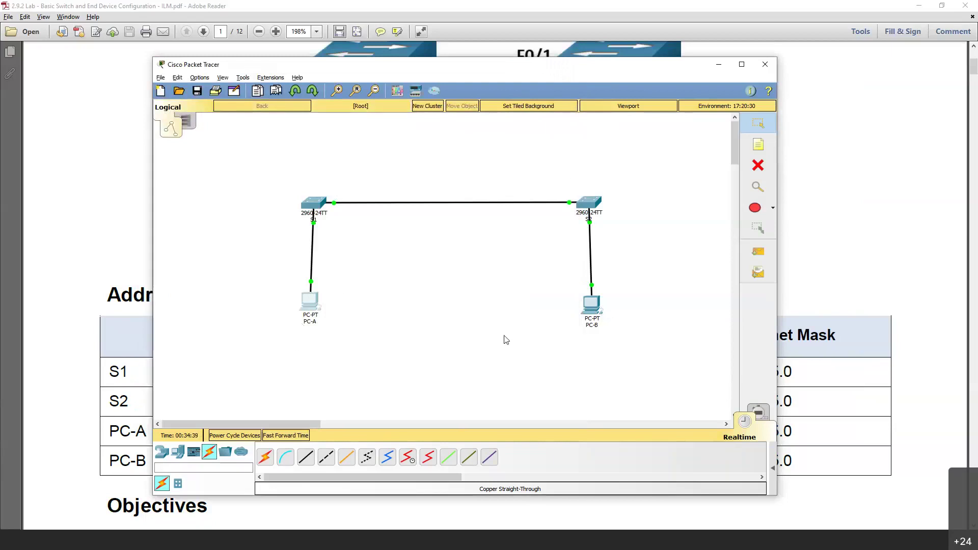
# Step: Open PC-B's Command Prompt in place of its Firewall page and ping PC-B's own address 192.168.1.11
pyautogui.click(590, 309)
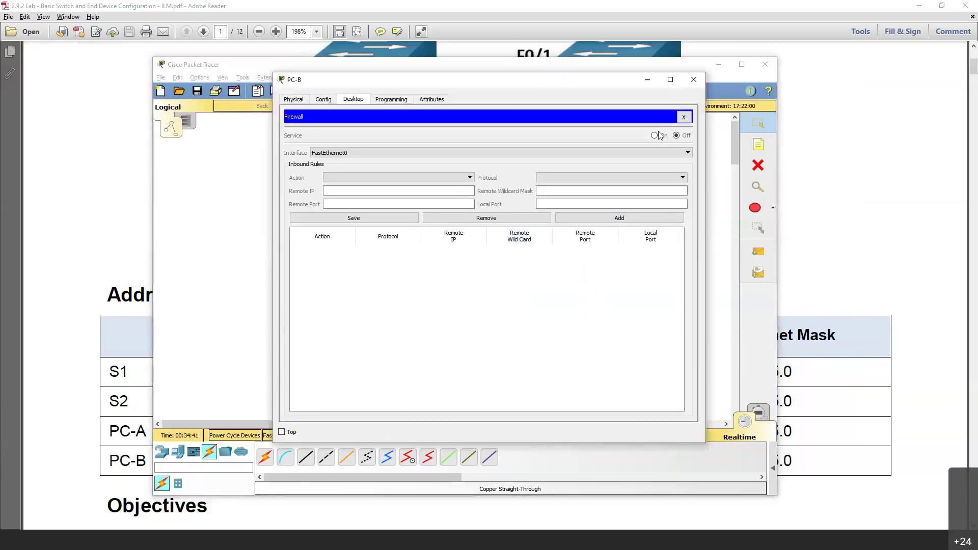
pyautogui.click(684, 117)
pyautogui.click(579, 144)
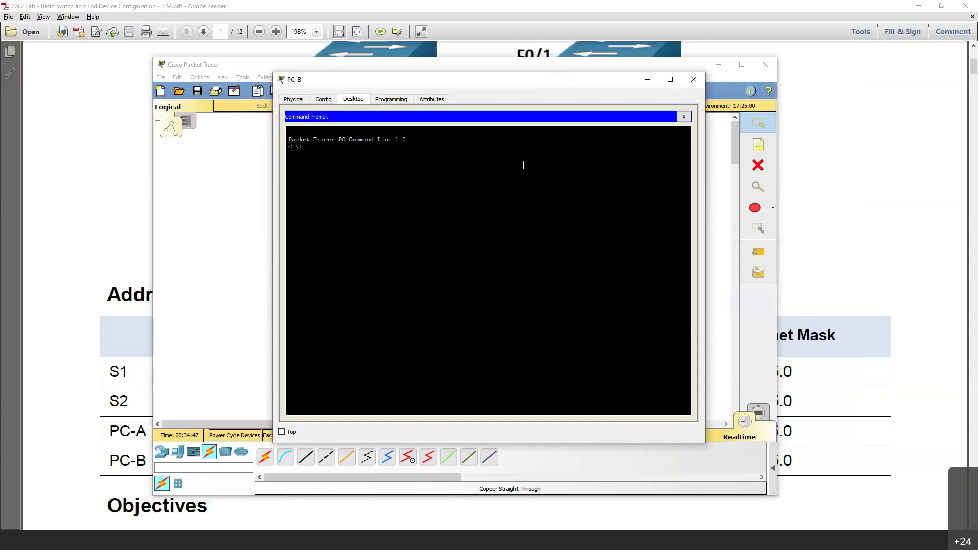
pyautogui.write('ping 192.168.1.11')
pyautogui.press('Return')
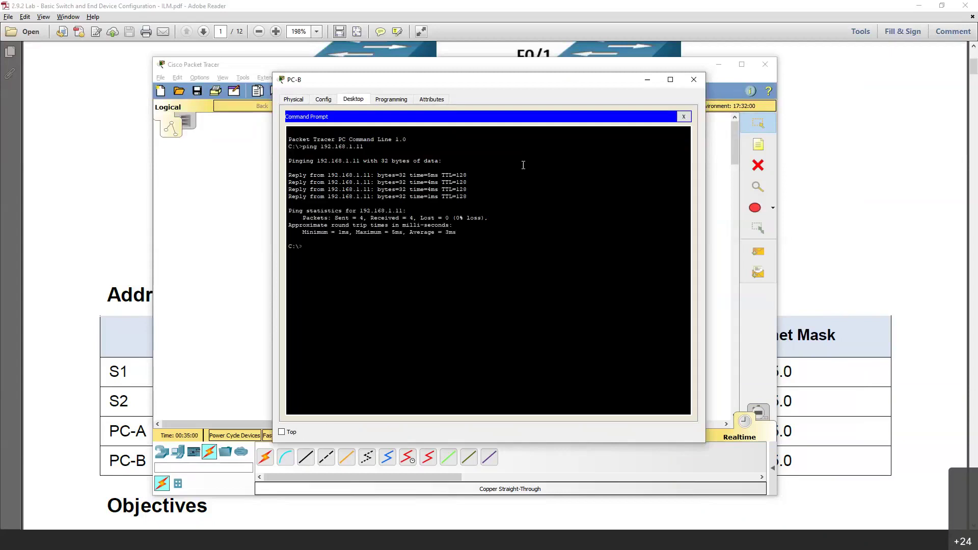
# Step: Ping S2's address 192.168.1.2 twice from PC-B, moving its window aside briefly to check the topology
pyautogui.press('Up')
pyautogui.moveTo(517, 80); pyautogui.dragTo(356, 89)
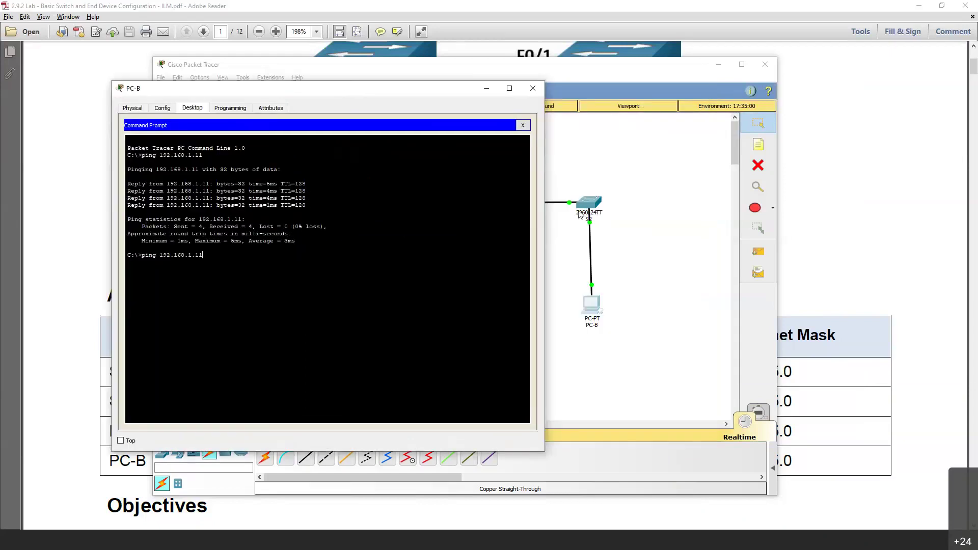
pyautogui.moveTo(355, 93); pyautogui.dragTo(488, 86)
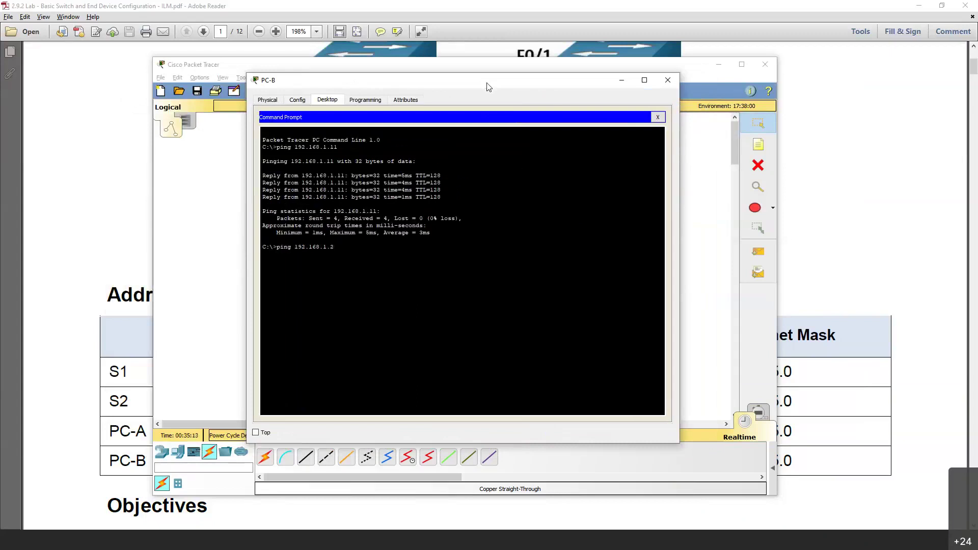
pyautogui.press('Return')
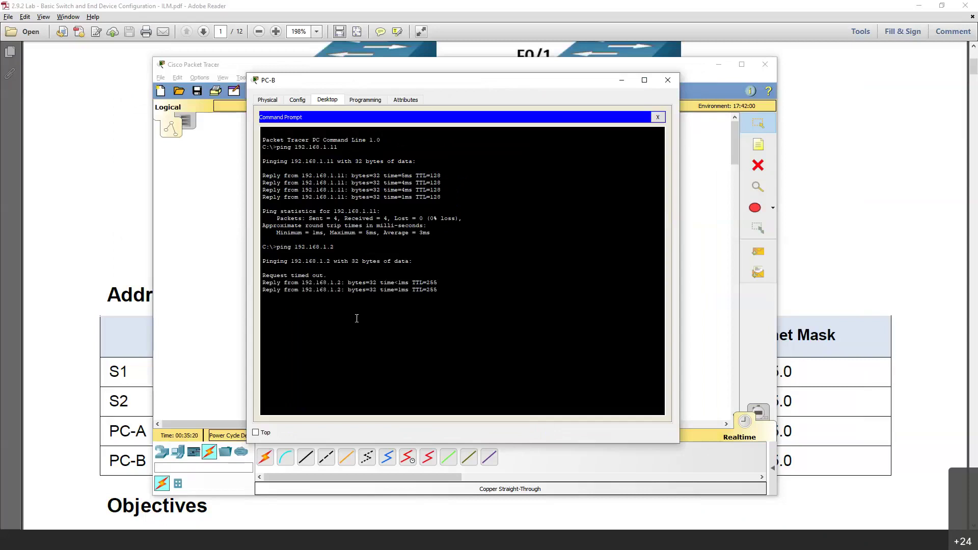
pyautogui.press('Up')
pyautogui.press('Return')
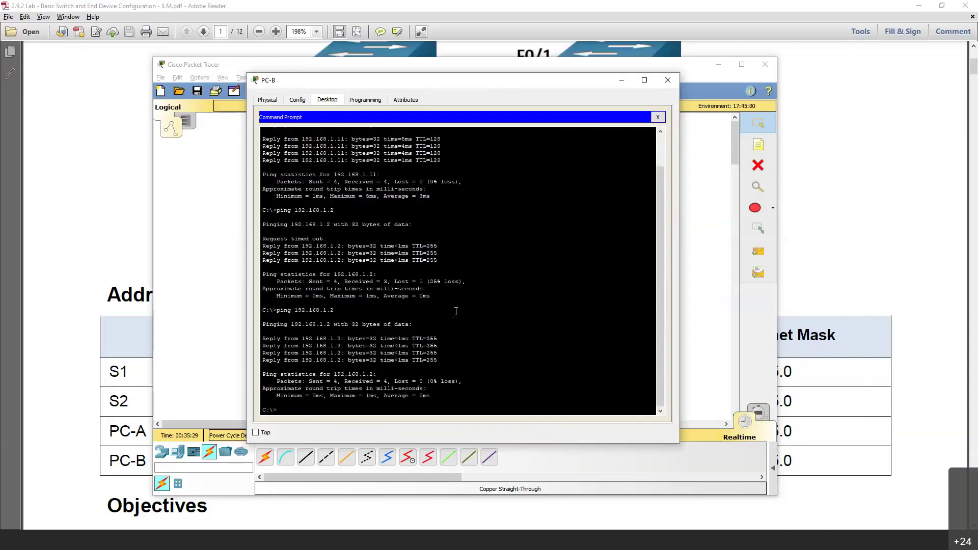
# Step: Ping S1's address 192.168.1.1 twice from PC-B's Command Prompt
pyautogui.press('Up')
pyautogui.write('1')
pyautogui.press('Return')
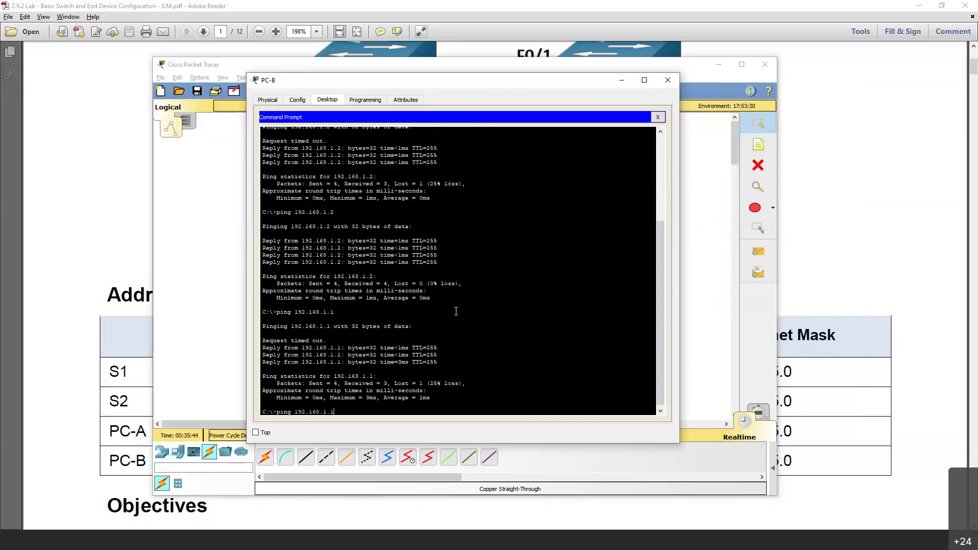
pyautogui.press('Return')
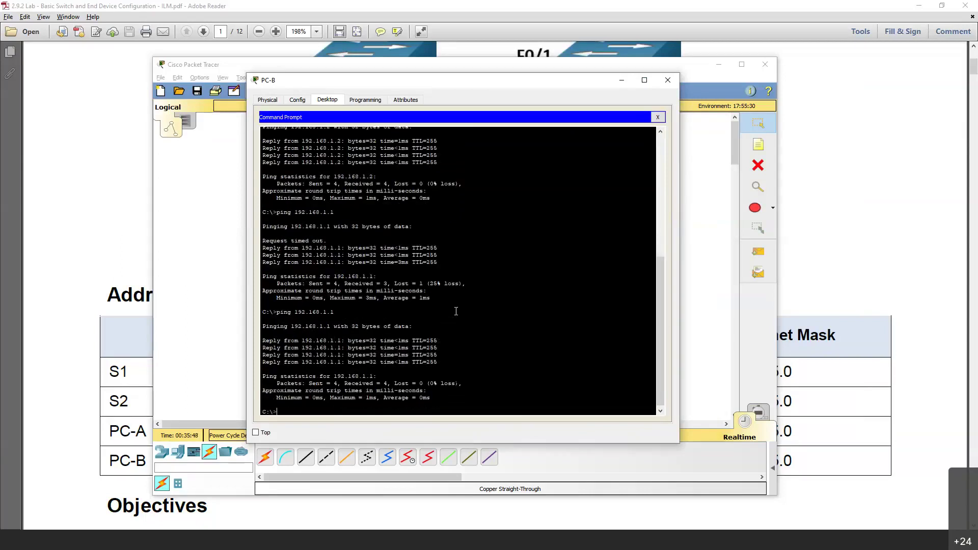
# Step: Ping PC-A's address 192.168.1.10 from PC-B and close PC-B's window
pyautogui.press('Up')
pyautogui.write('10')
pyautogui.press('Return')
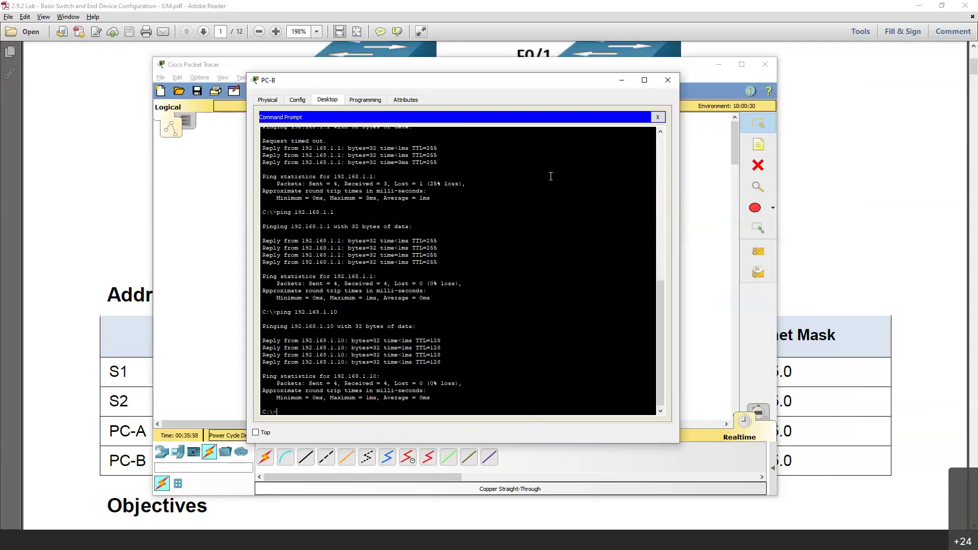
pyautogui.click(667, 80)
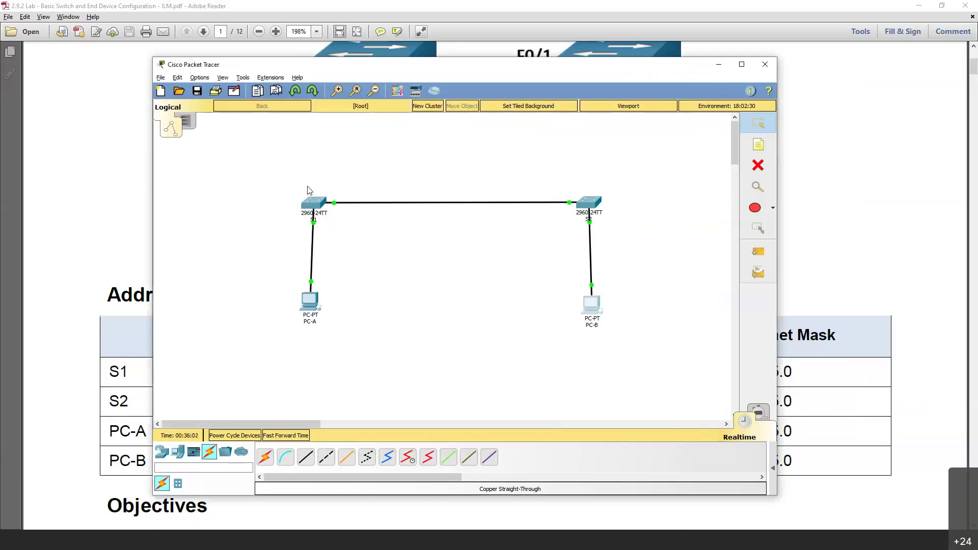
# Step: Open S1's command line and ping its own address 192.168.1.1 and PC-A's address 192.168.1.10
pyautogui.click(313, 203)
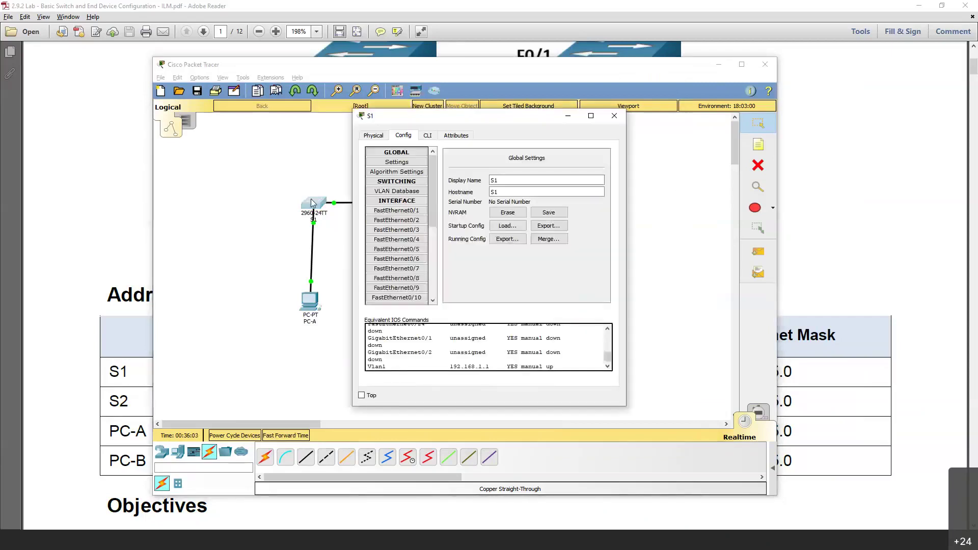
pyautogui.click(428, 136)
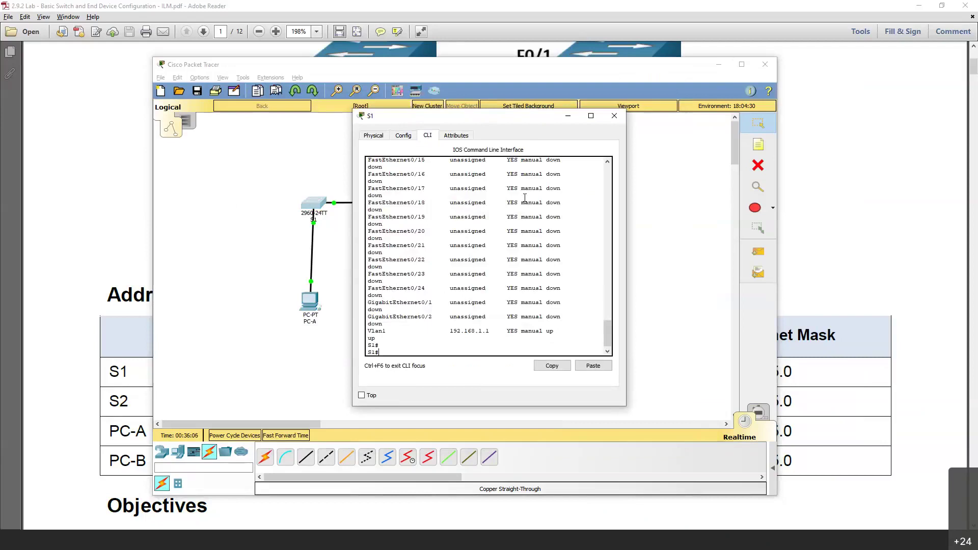
pyautogui.write('ping')
pyautogui.write('192.168.1.1')
pyautogui.press('Return')
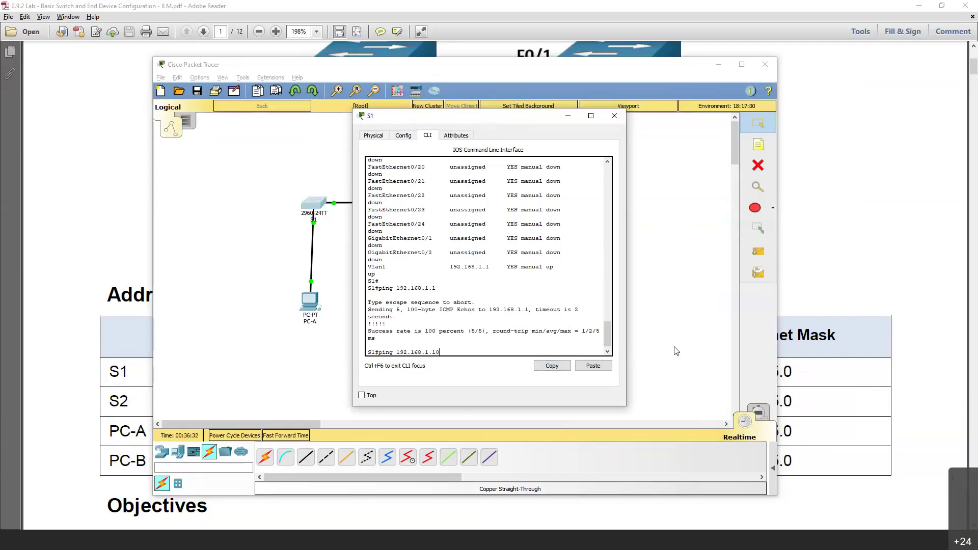
pyautogui.press('Return')
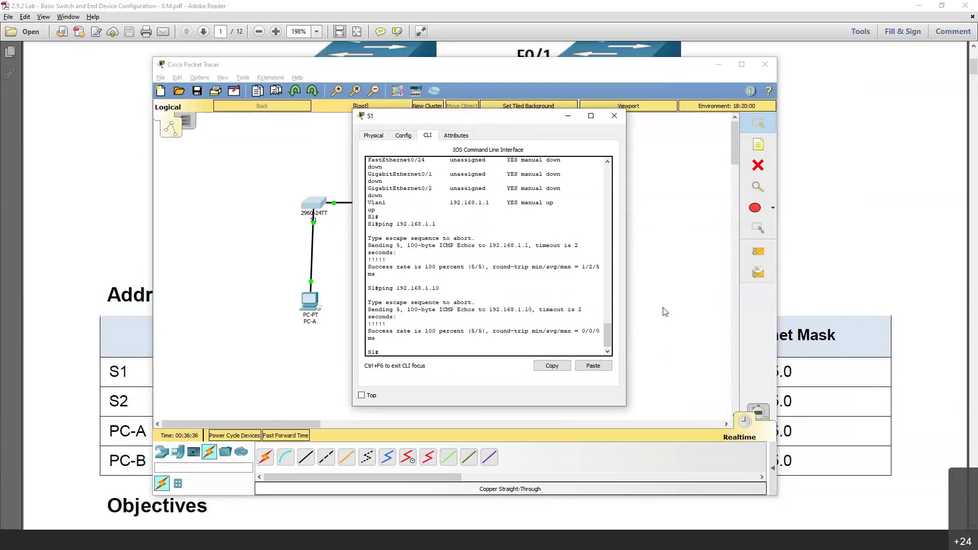
# Step: Ping S2's address 192.168.1.2 twice from S1's command line
pyautogui.press('Up')
pyautogui.press('BackSpace')
pyautogui.press('BackSpace')
pyautogui.write('2')
pyautogui.press('Return')
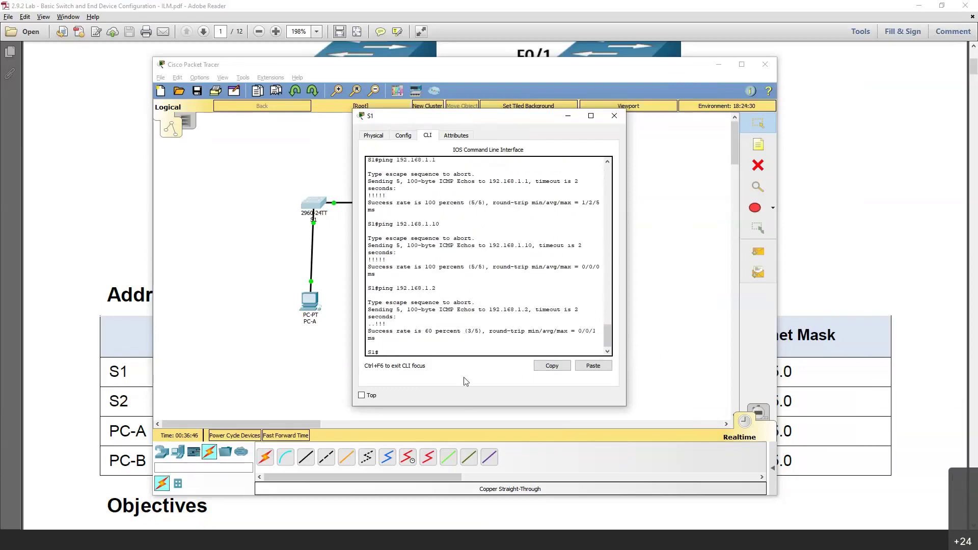
pyautogui.press('Up')
pyautogui.press('Return')
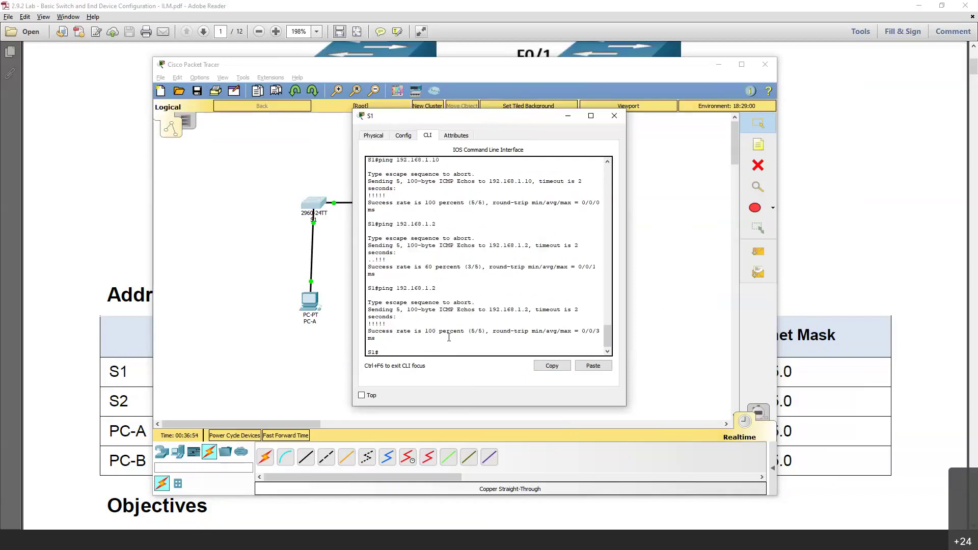
# Step: Ping PC-B's address 192.168.1.11 from S1 and close S1's window
pyautogui.press('Up')
pyautogui.write('11')
pyautogui.press('Return')
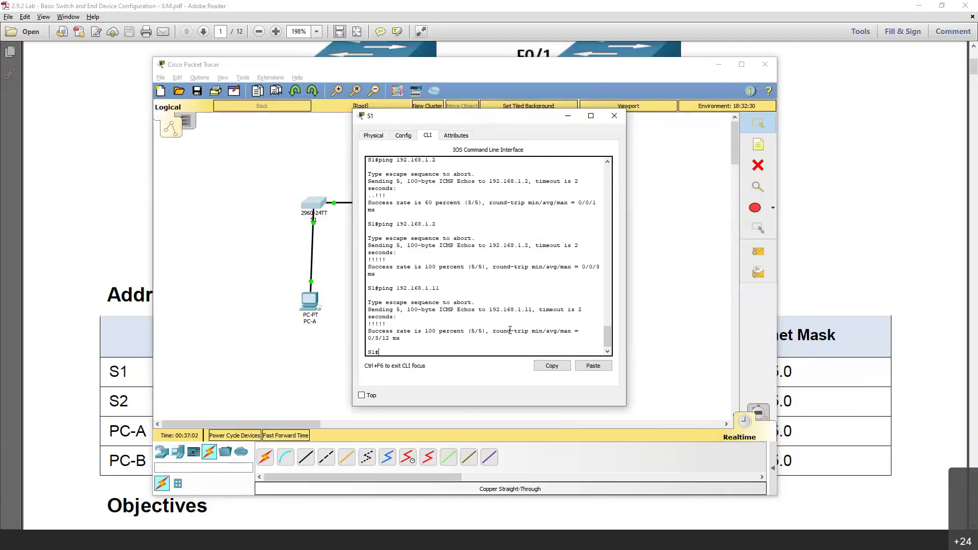
pyautogui.click(613, 116)
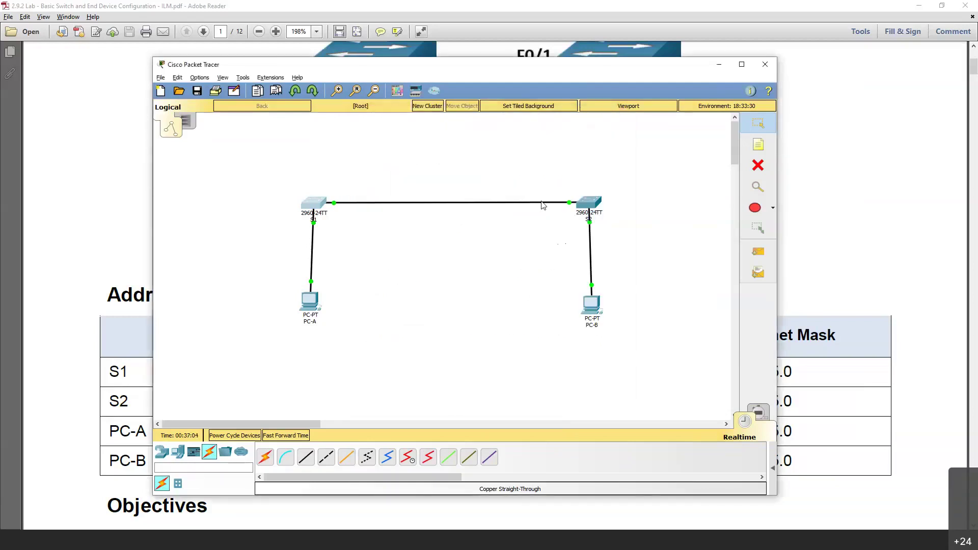
# Step: Open S2's command line and ping the switch's own address 192.168.1.2
pyautogui.click(592, 203)
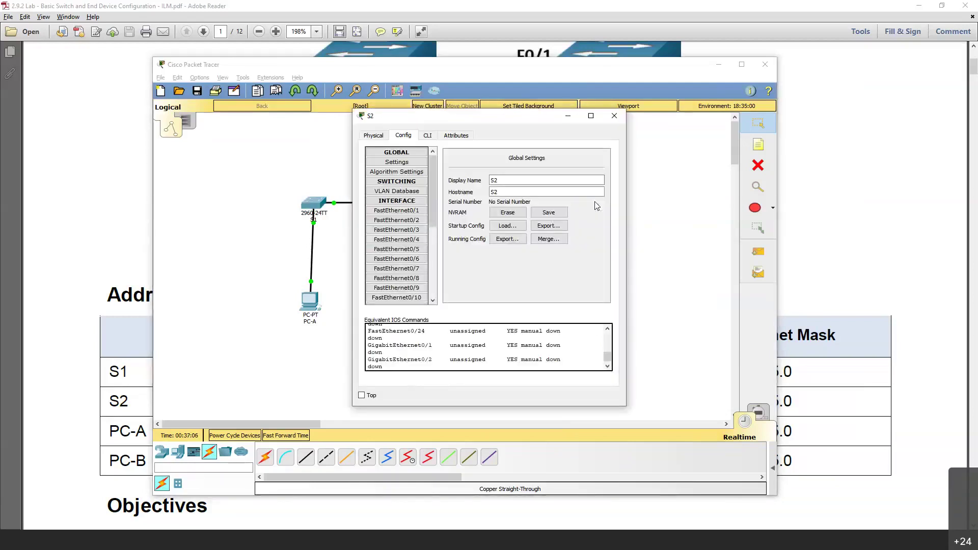
pyautogui.click(428, 136)
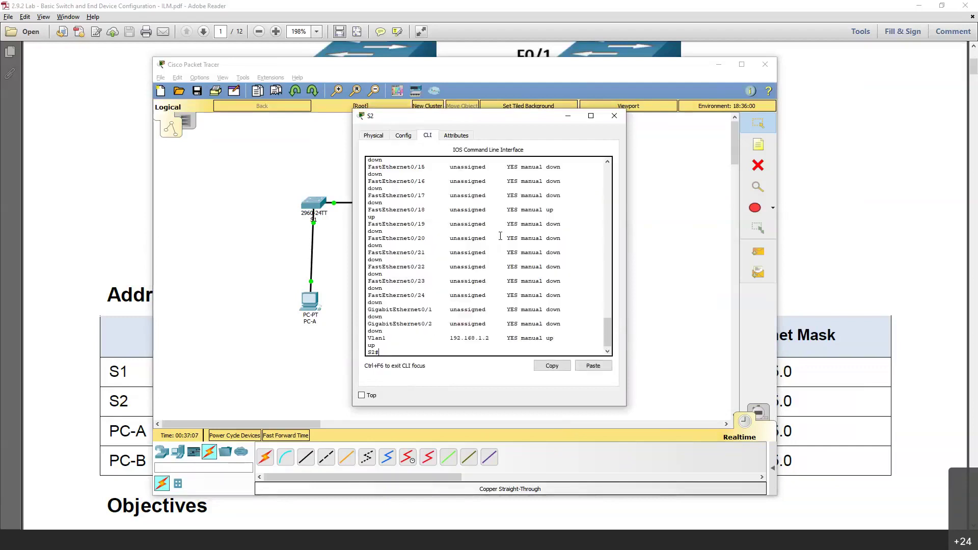
pyautogui.write('ping 192.168.1.2')
pyautogui.press('Return')
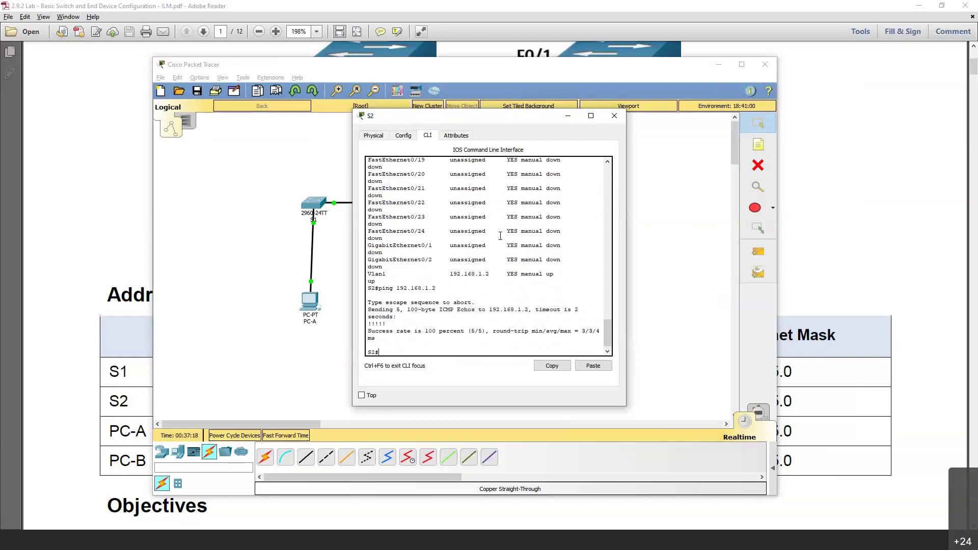
# Step: Ping S1's address 192.168.1.1 and PC-A's address 192.168.1.10 from S2's command line
pyautogui.press('Up')
pyautogui.press('Return')
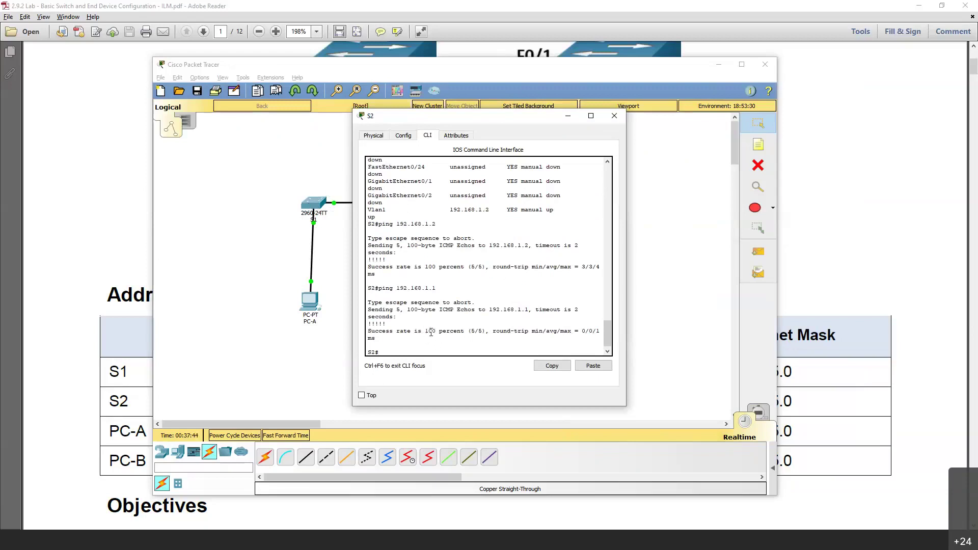
pyautogui.press('Up')
pyautogui.press('Return')
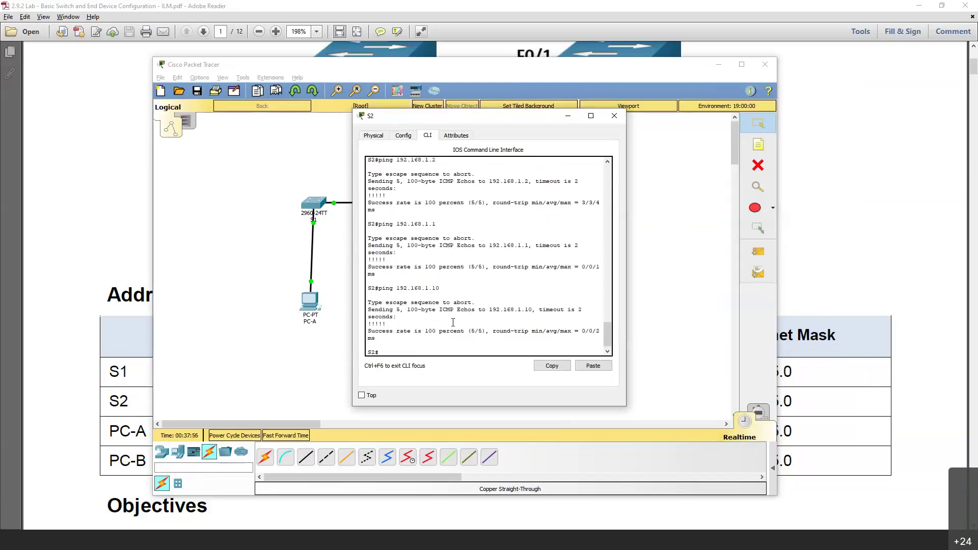
# Step: Close S2's window and switch to the lab PDF in Adobe Reader
pyautogui.click(614, 115)
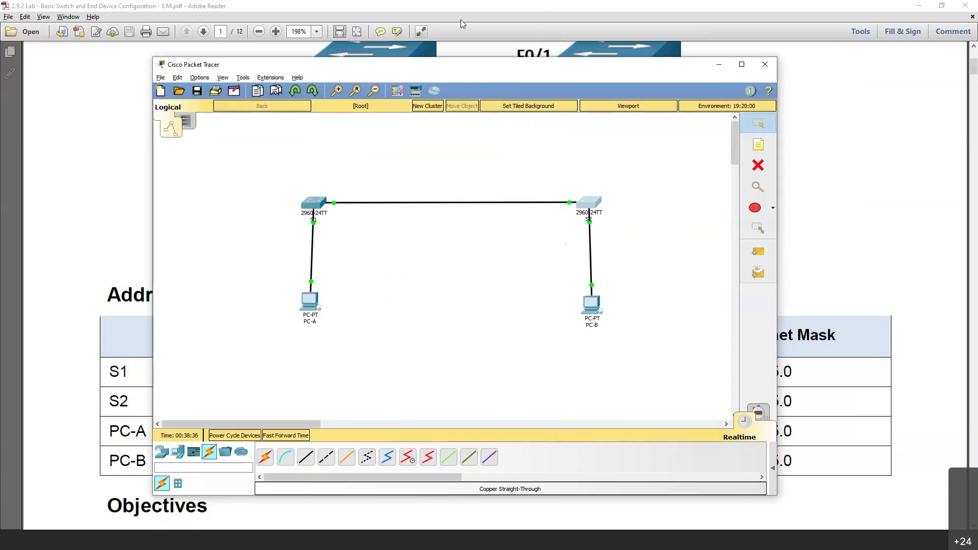
pyautogui.click(321, 14)
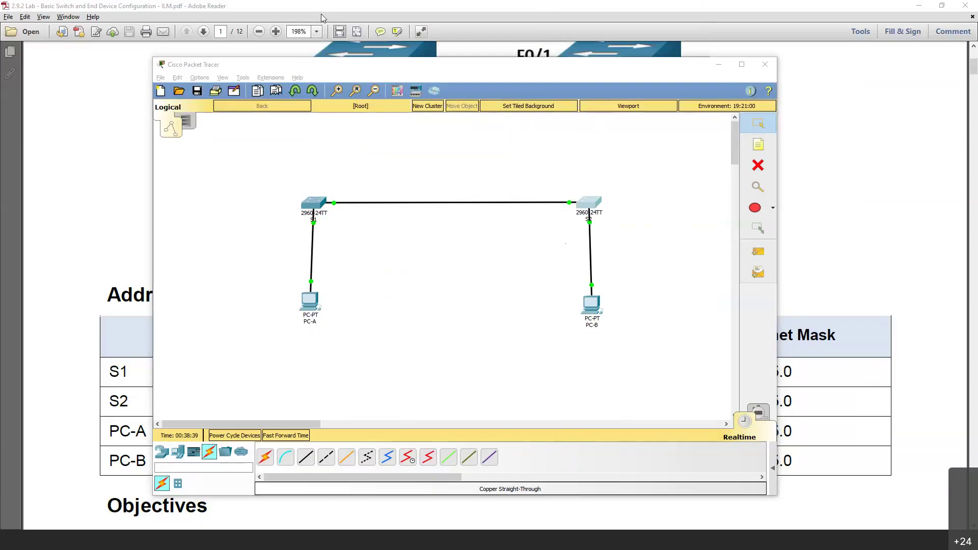